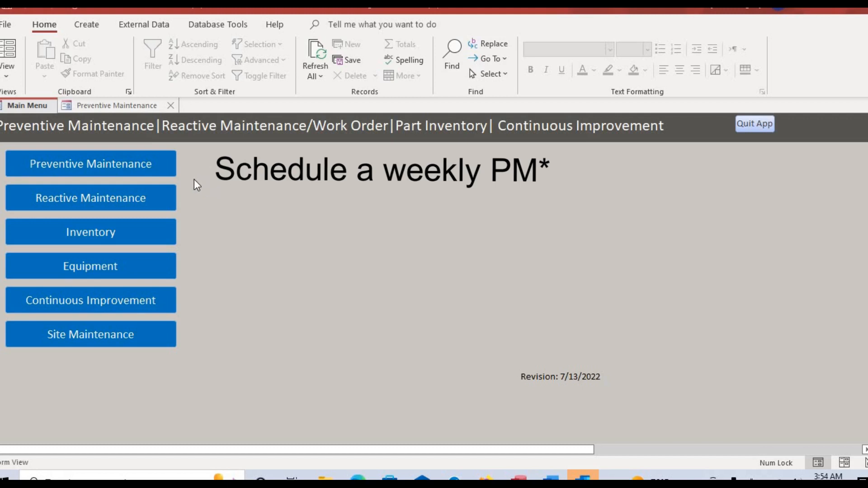
Open the Preventive Maintenance Dashboard from the Main Menu form.
left_click(153, 168)
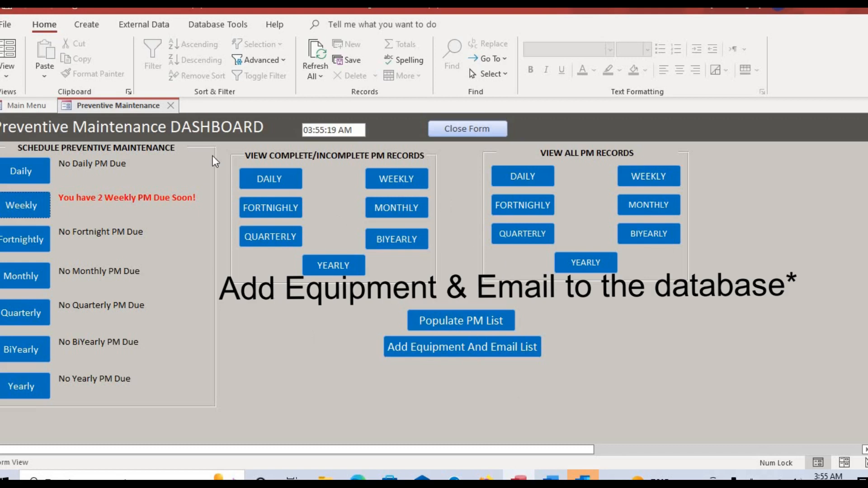
Look at the Equipment menu, then open Add Equipment And Email List from the PM Dashboard.
left_click(22, 110)
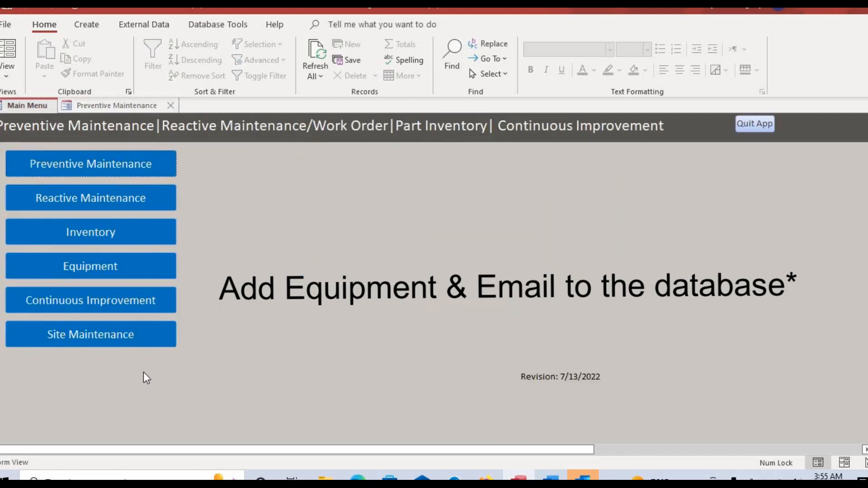
left_click(134, 263)
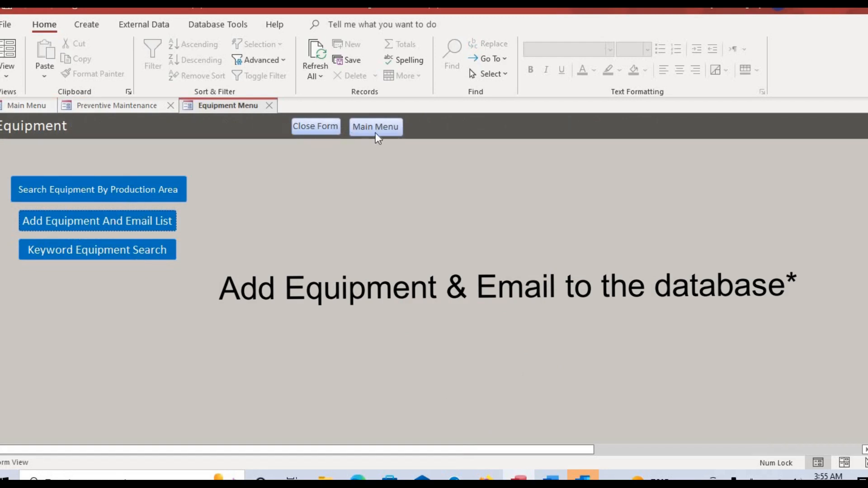
left_click(316, 128)
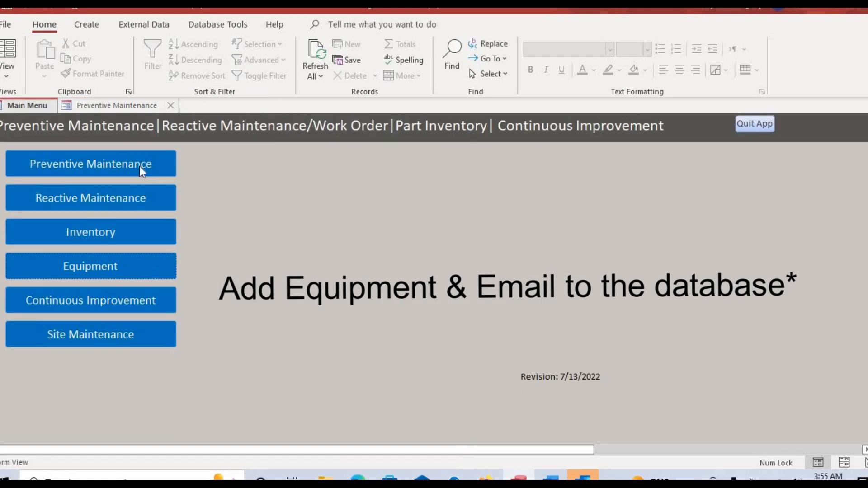
left_click(135, 105)
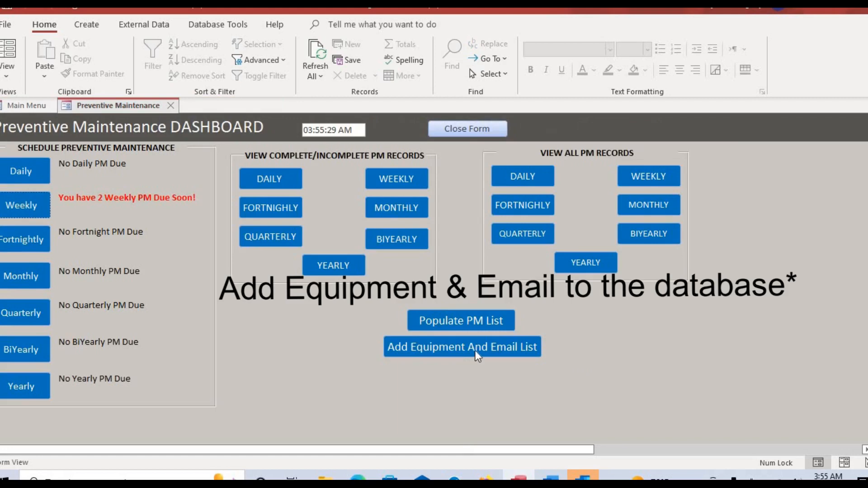
left_click(476, 346)
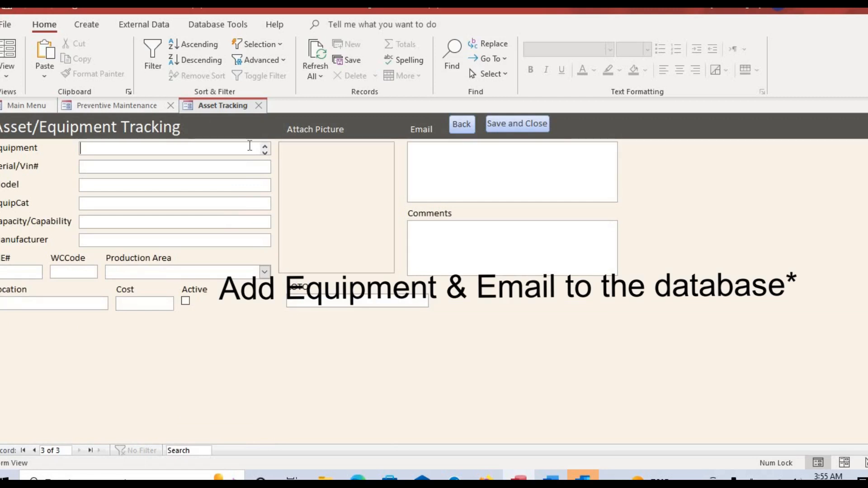
Enter Haas as the equipment name with Serial/Vin# 123.
type("Hass")
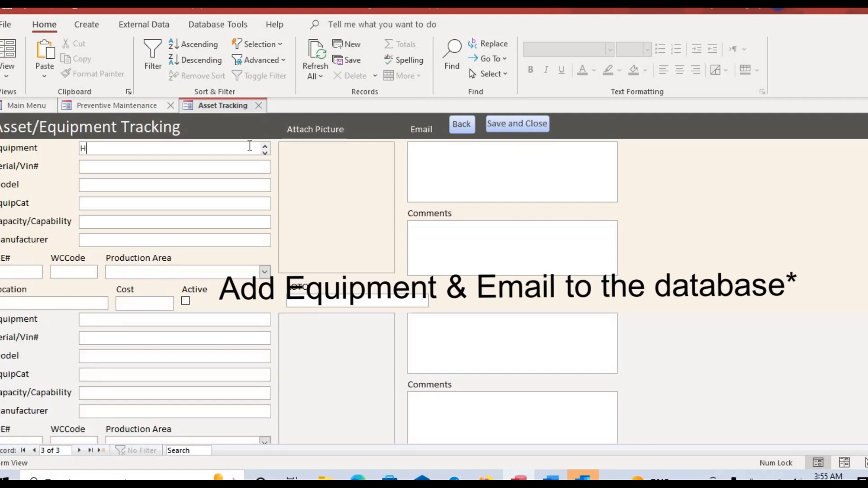
key("BackSpace")
key("BackSpace")
key("BackSpace")
type("aas")
left_click(243, 168)
type("123")
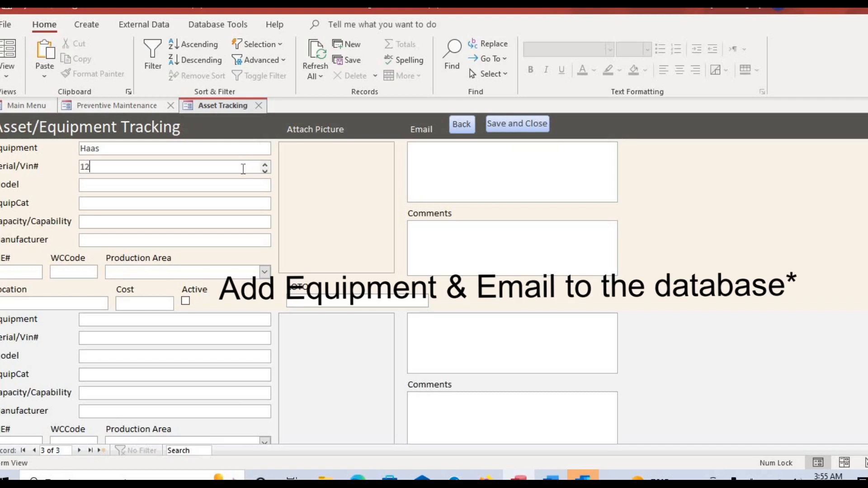
Enter the first two recipient email addresses in the Email field, separated by semicolons.
left_click(436, 165)
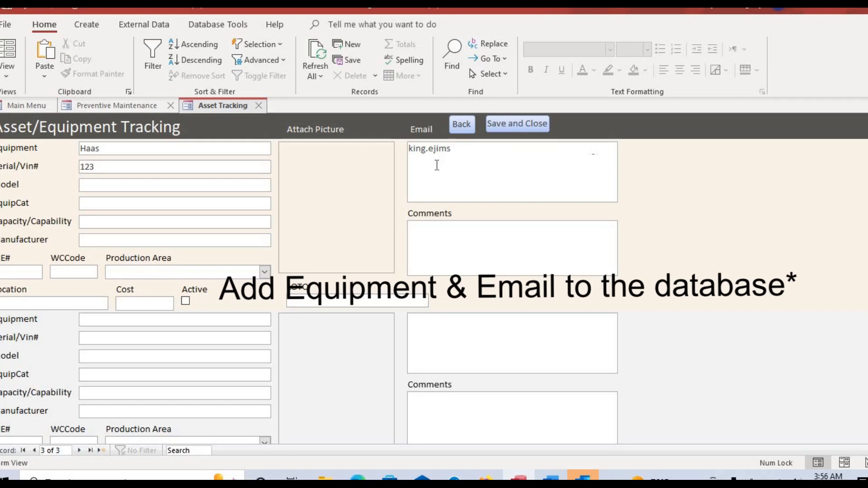
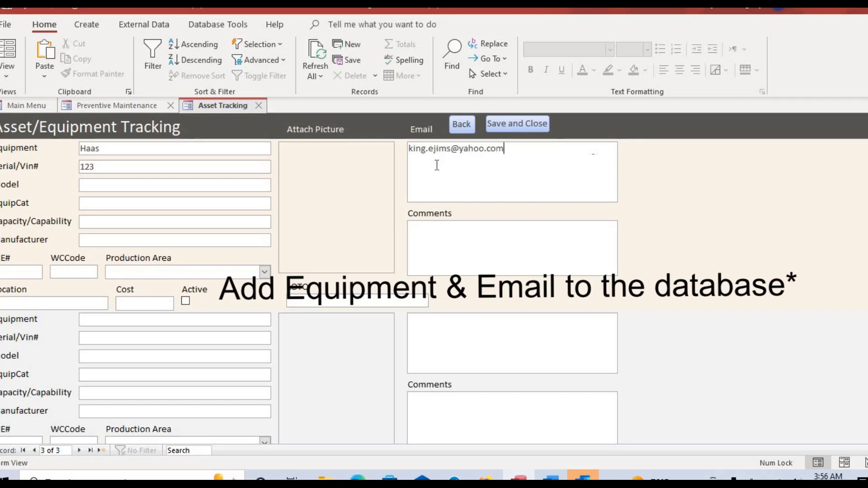
type(";")
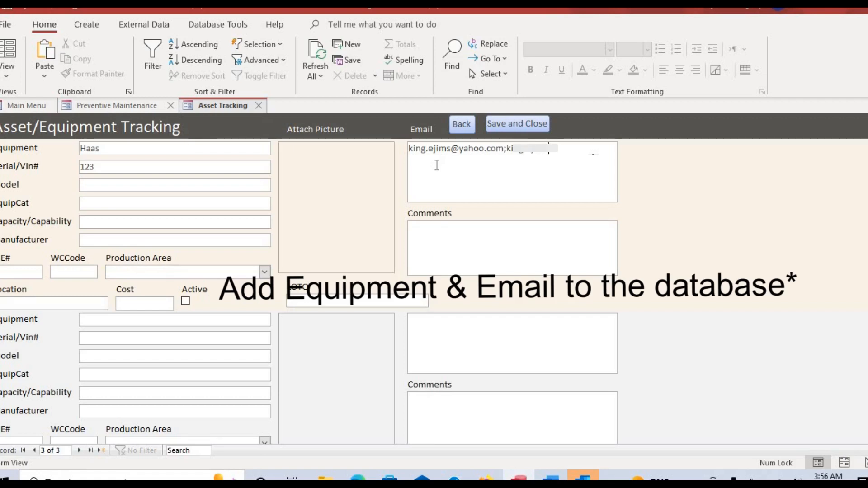
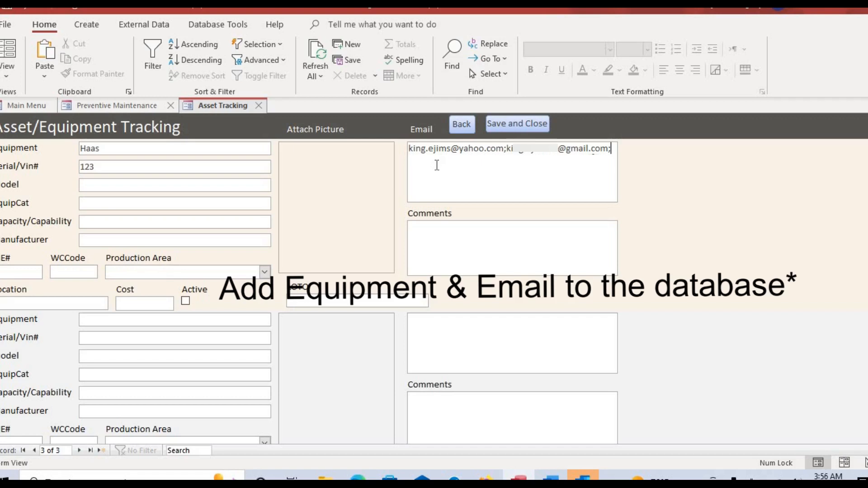
Type the third recipient's email address into the Email field, correcting its typos.
key("BackSpace")
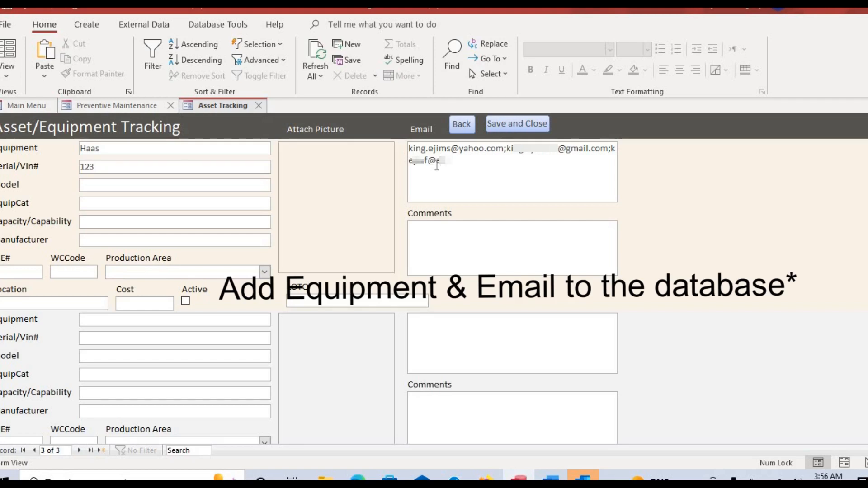
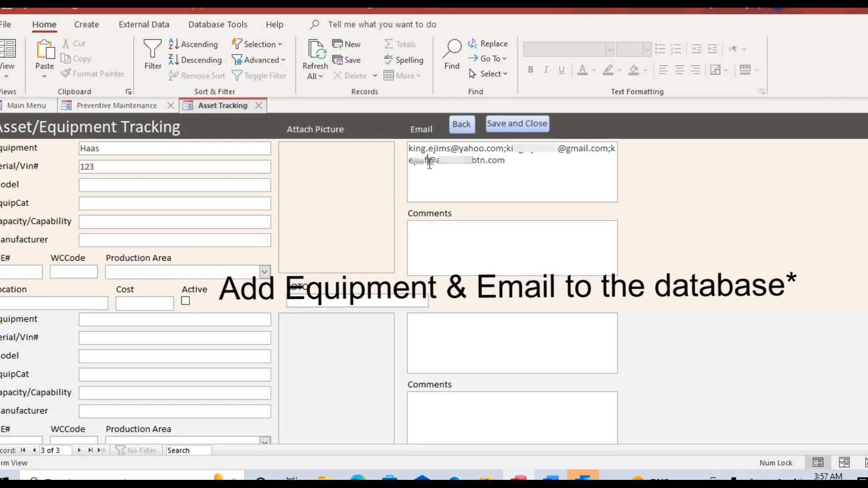
left_click(429, 162)
type("or f")
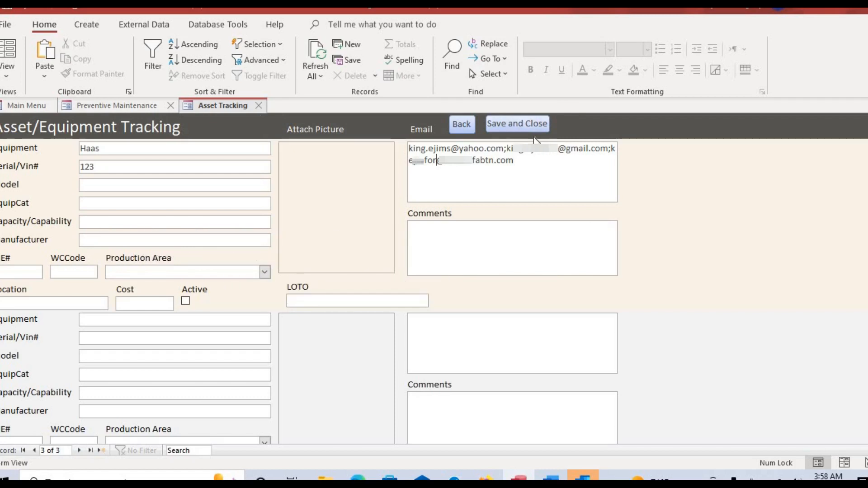
Save and close the Haas equipment record, returning to the PM Dashboard.
left_click(530, 127)
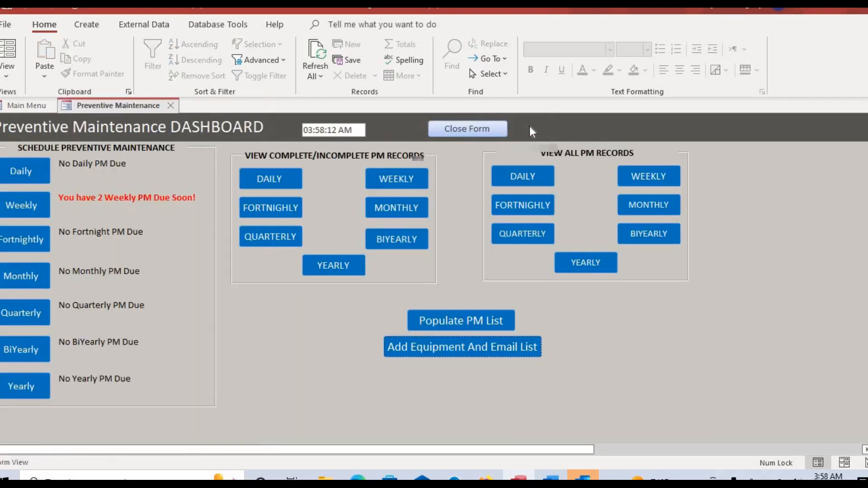
In Populate PM List, add a row pairing Haas with the job 'change oil', then close it.
left_click(455, 318)
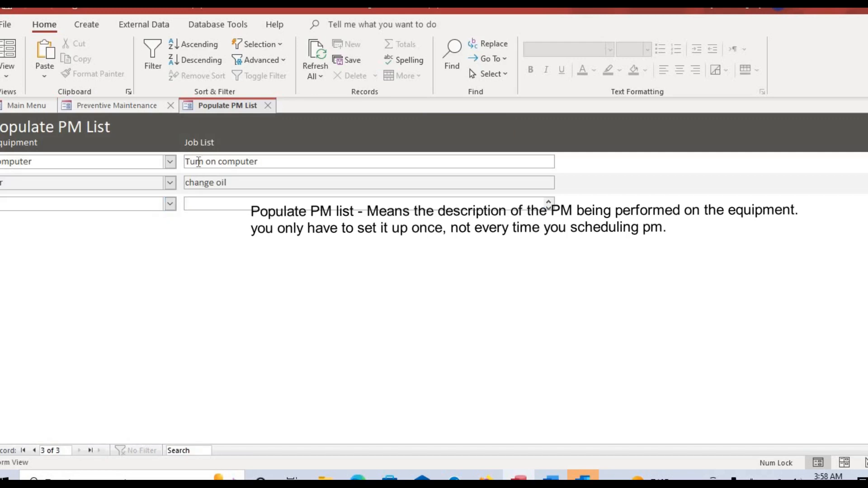
left_click(172, 204)
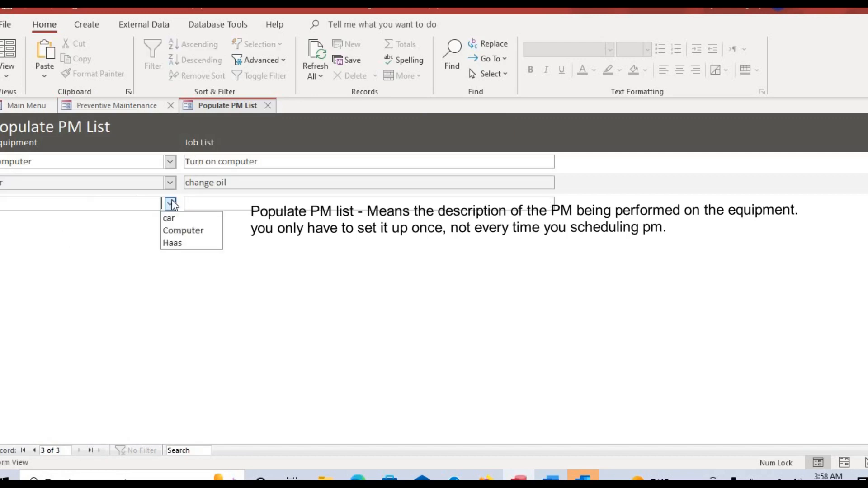
left_click(183, 244)
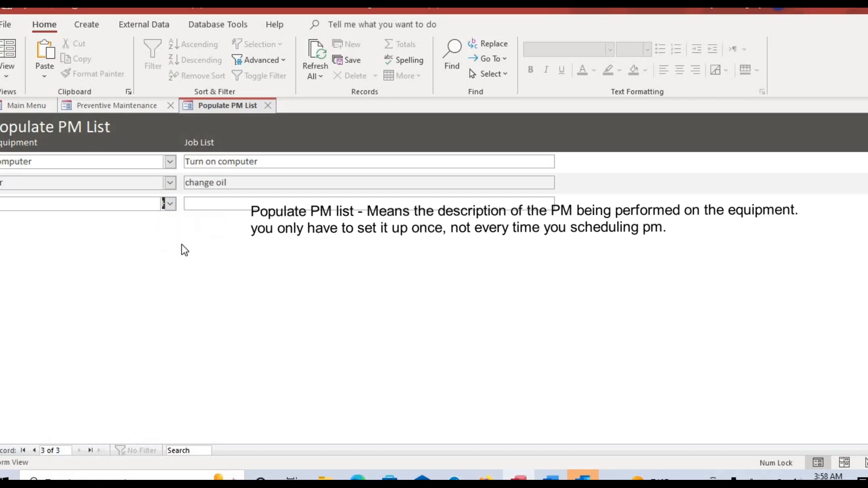
left_click(227, 208)
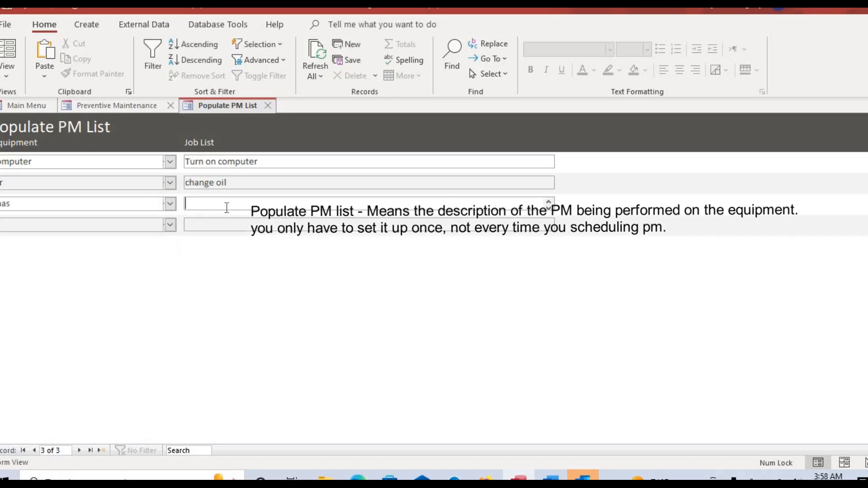
type("change oil")
left_click(265, 106)
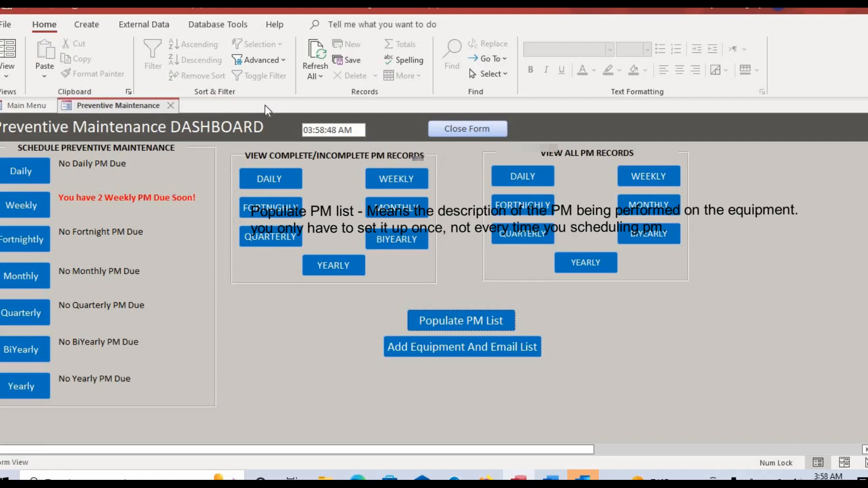
left_click(451, 133)
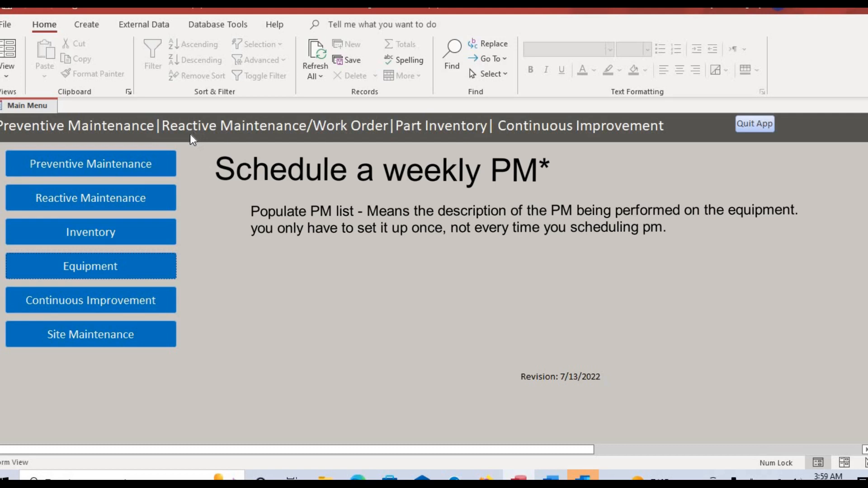
left_click(131, 166)
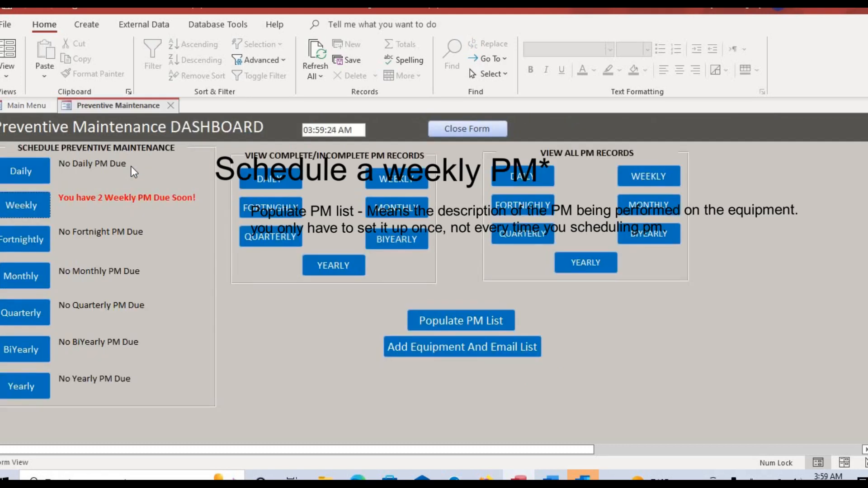
In the Weekly PM records, tick completed for the car 'change oil' and Computer PMs.
left_click(33, 215)
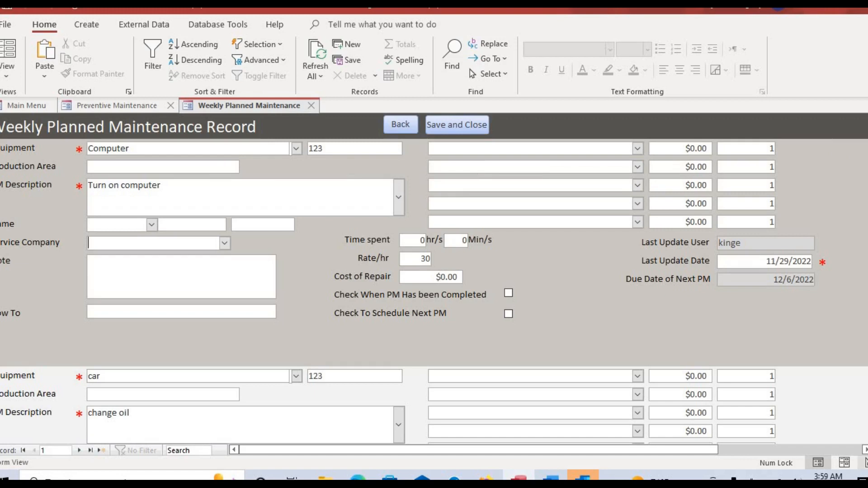
scroll(434, 292, "down", 1)
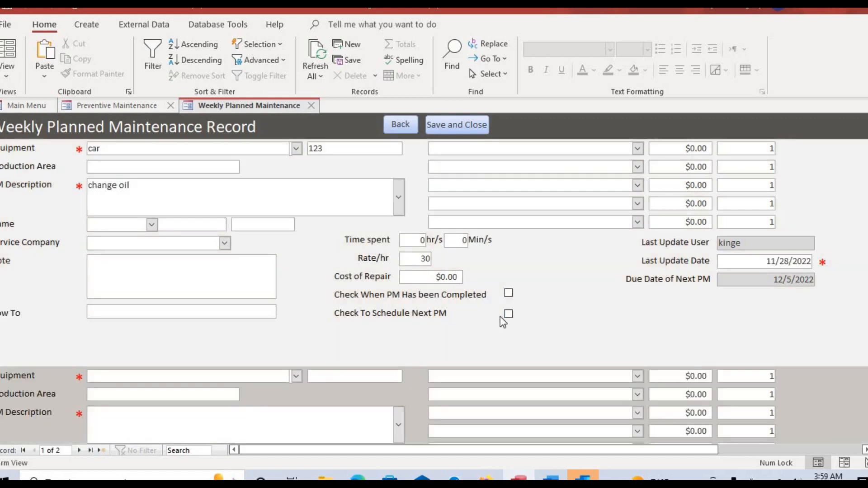
left_click(507, 294)
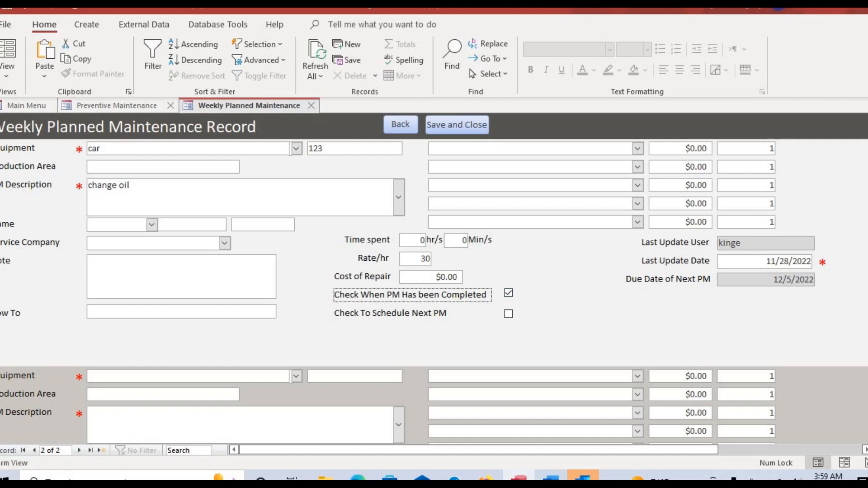
scroll(434, 292, "up", 1)
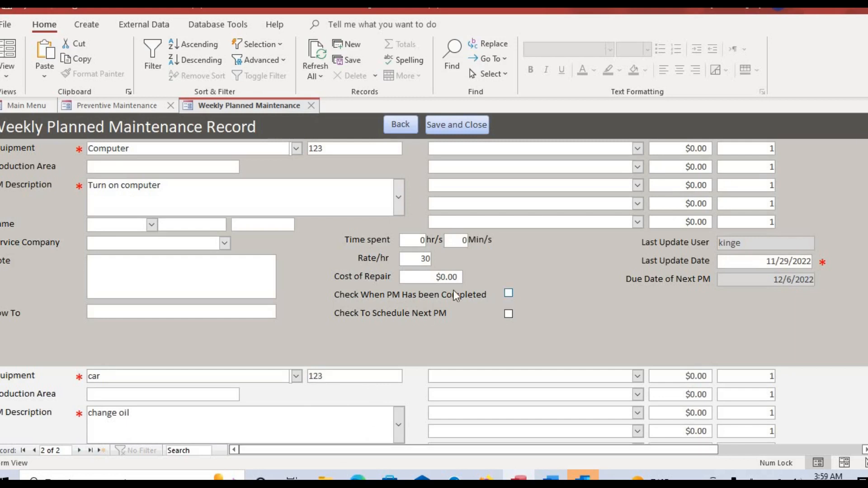
left_click(508, 294)
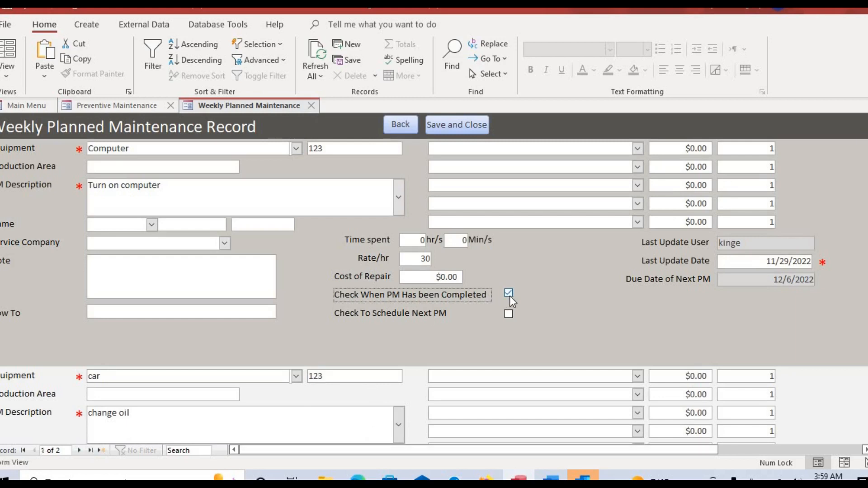
Save and close the completed PMs, then reopen the Weekly PM records from the Main Menu.
left_click(467, 126)
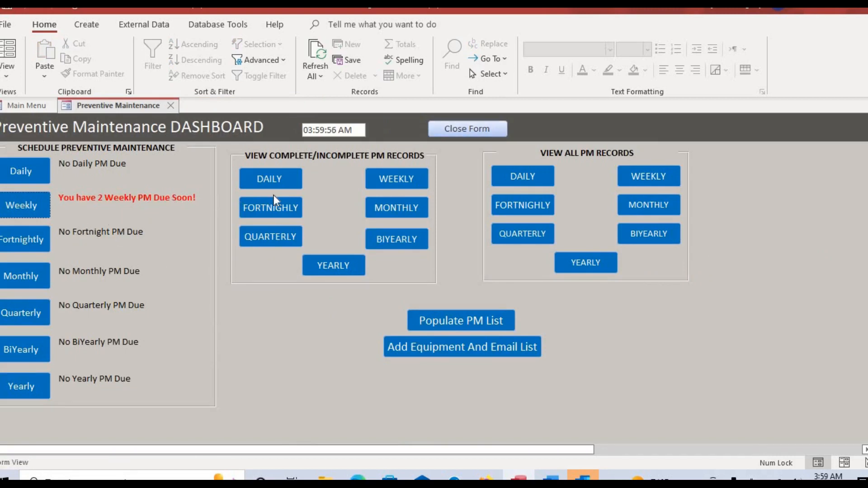
left_click(484, 130)
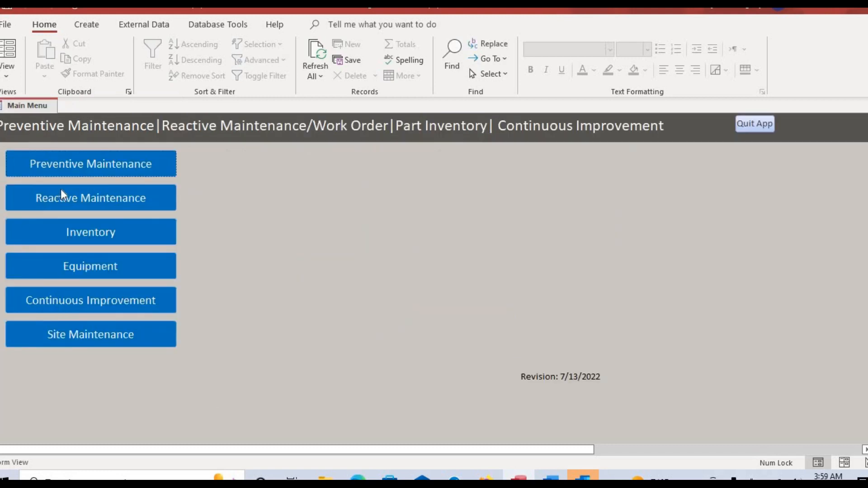
left_click(99, 170)
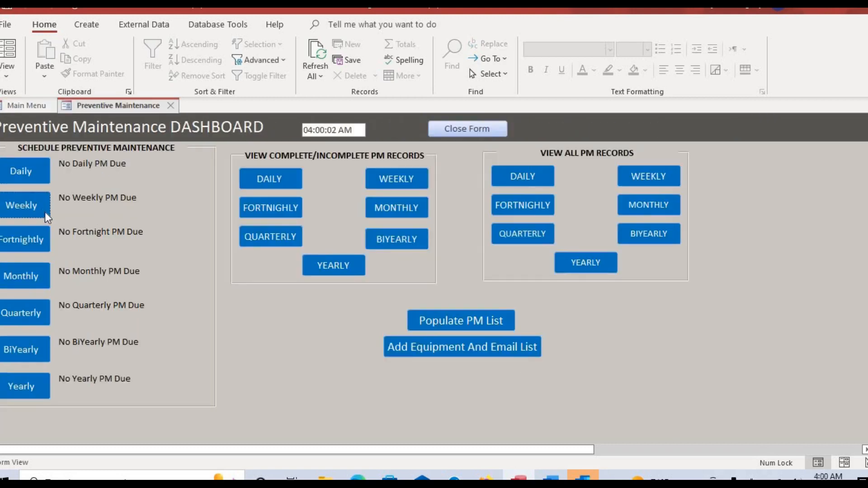
left_click(16, 214)
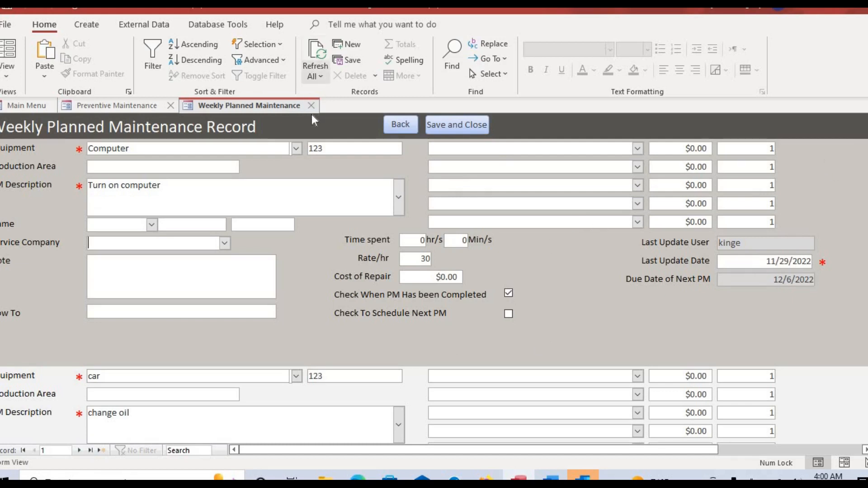
Reopen the Weekly form and fill a new record with equipment Haas and description 'change oil'.
left_click(432, 129)
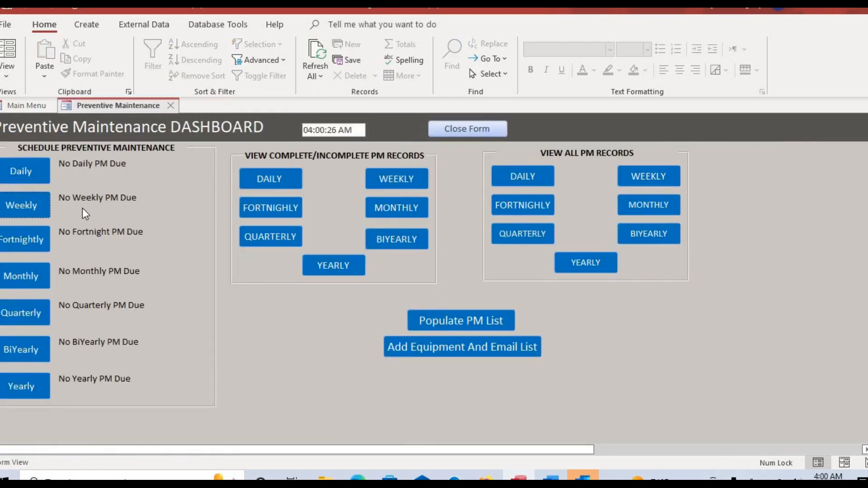
left_click(39, 203)
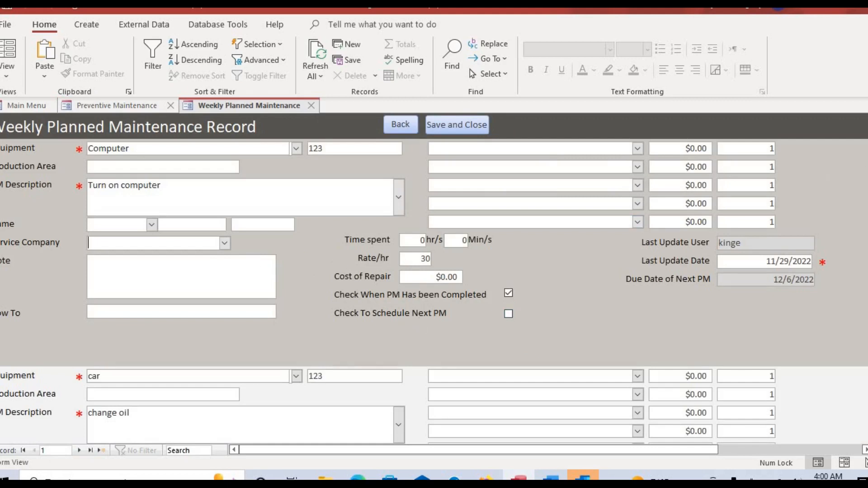
left_click_drag(867, 159, 867, 159)
scroll(434, 292, "down", 1)
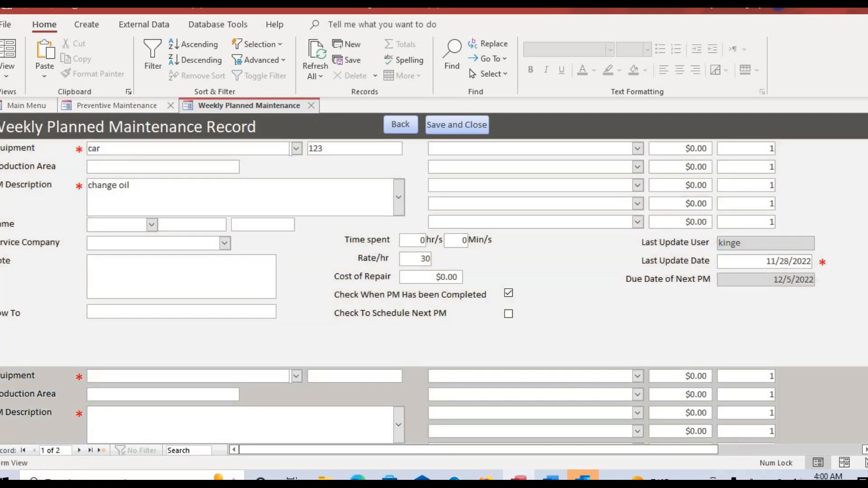
scroll(694, 355, "down", 1)
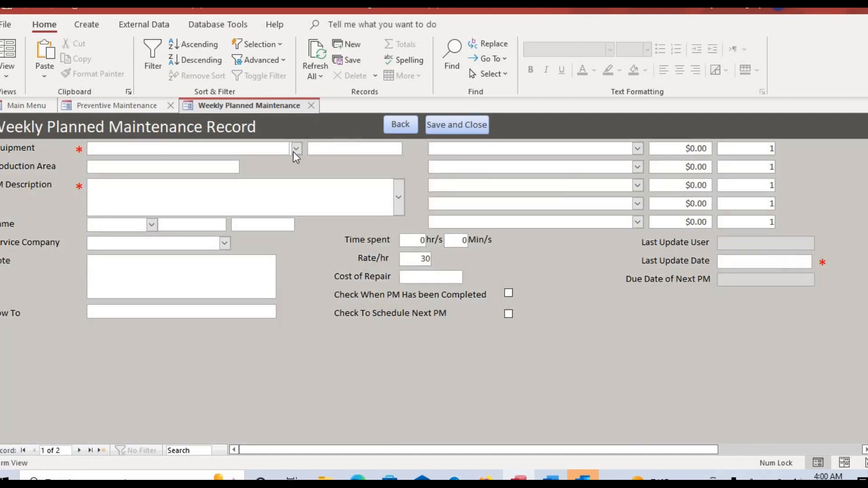
left_click(295, 149)
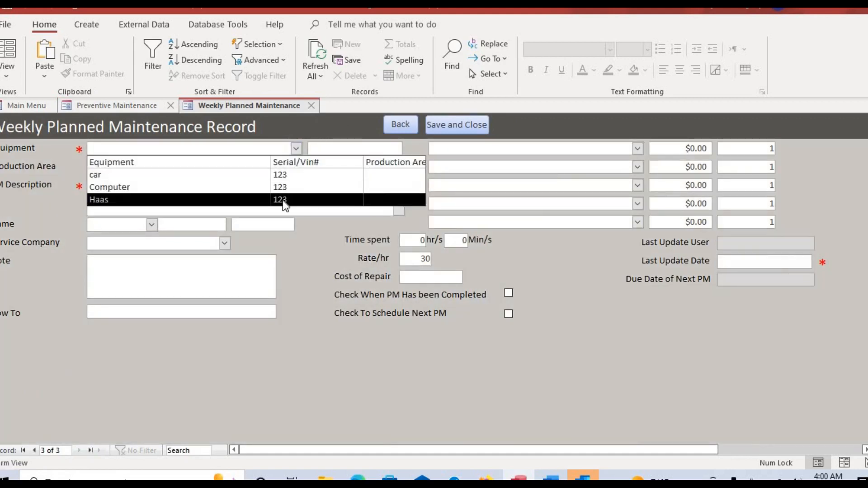
left_click(285, 204)
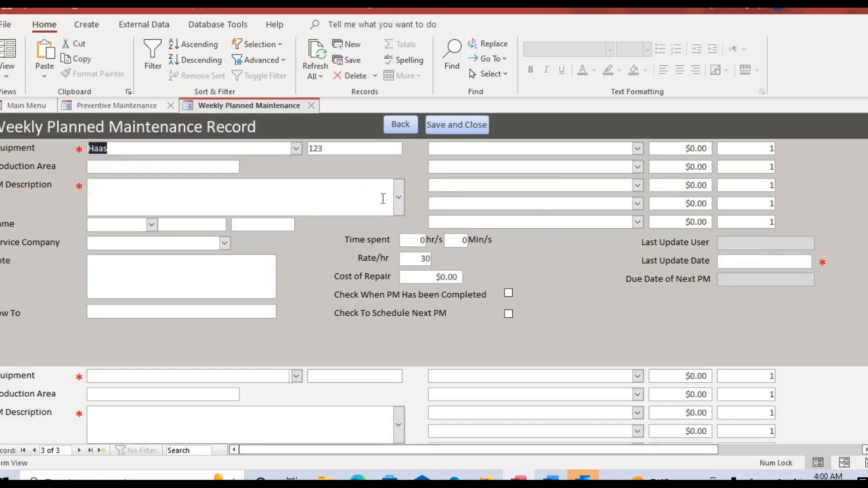
left_click(403, 205)
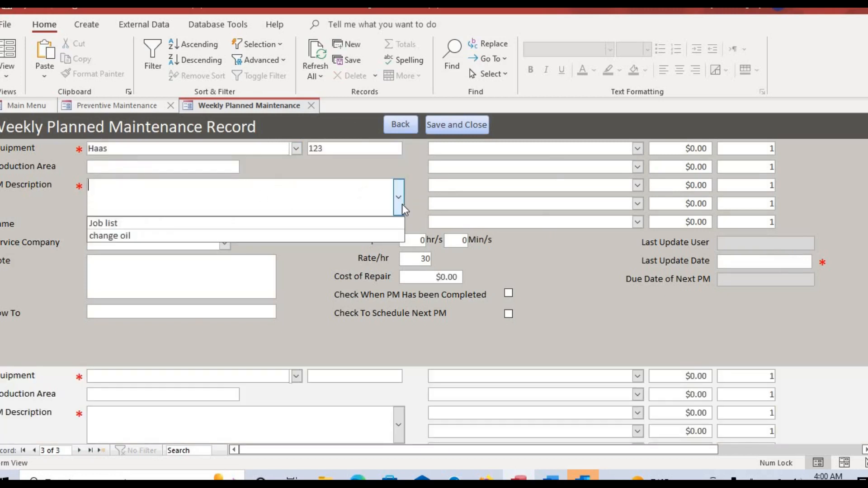
left_click(352, 232)
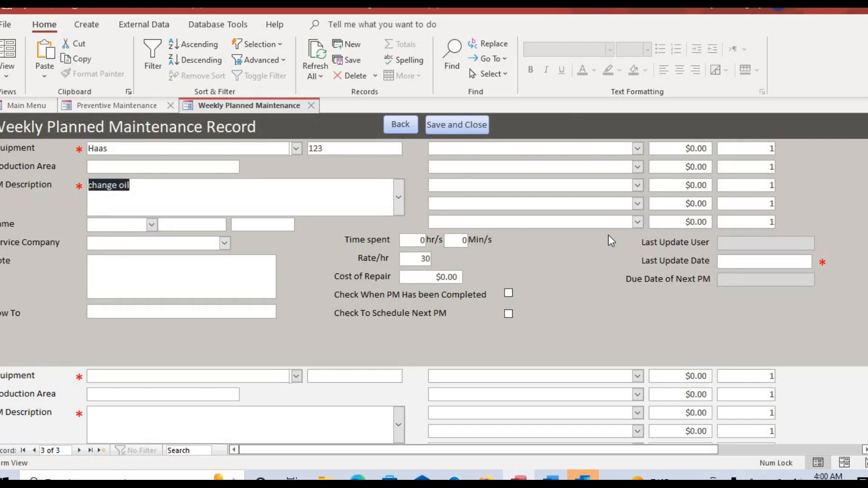
left_click(638, 148)
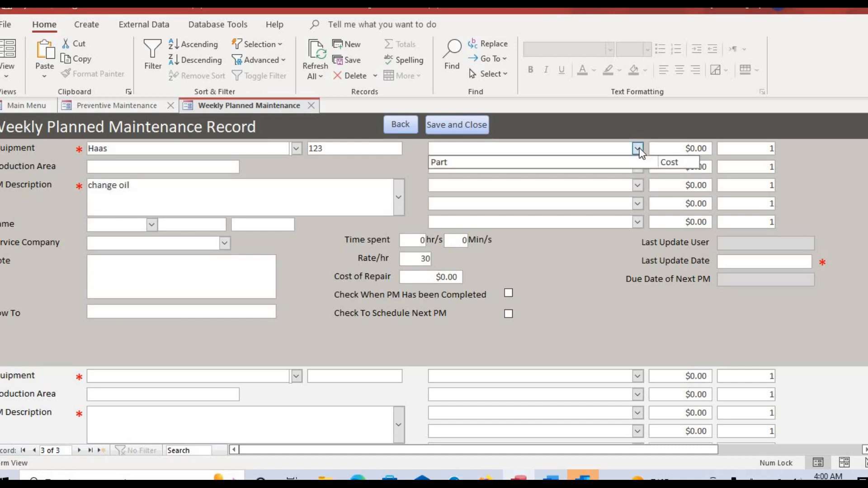
Check the Part dropdowns, then open the calendar picker for Last Update Date.
left_click(638, 185)
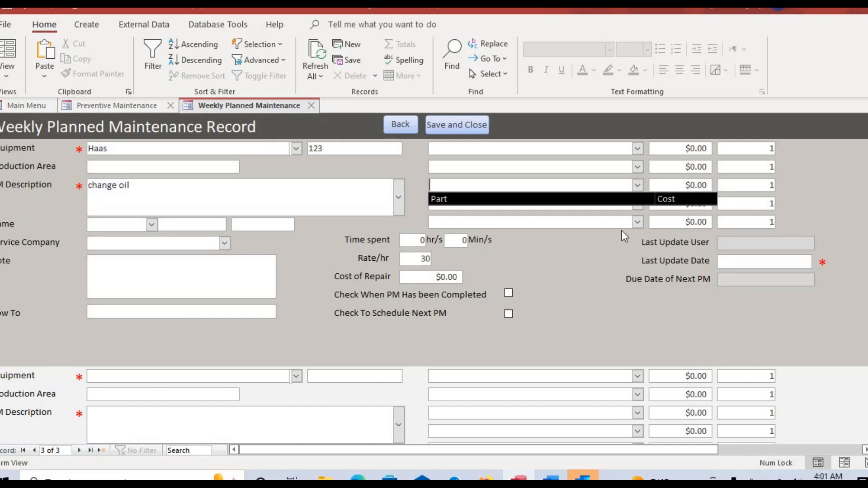
left_click(751, 267)
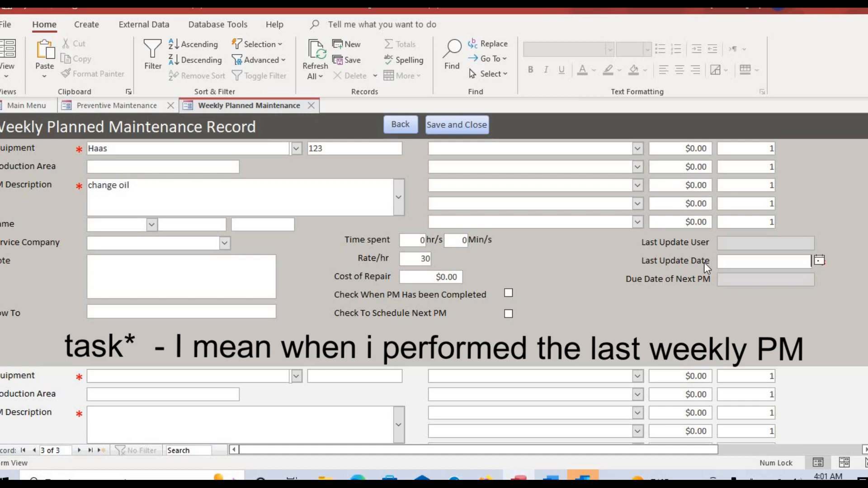
left_click(820, 261)
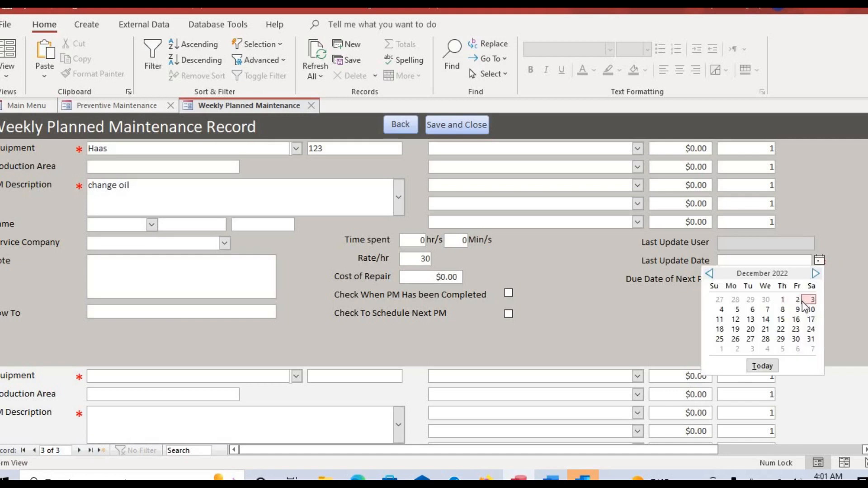
Set the Haas oil change's last update to 11/28/2022, making next PM due 12/5/2022, and save the record.
left_click(749, 299)
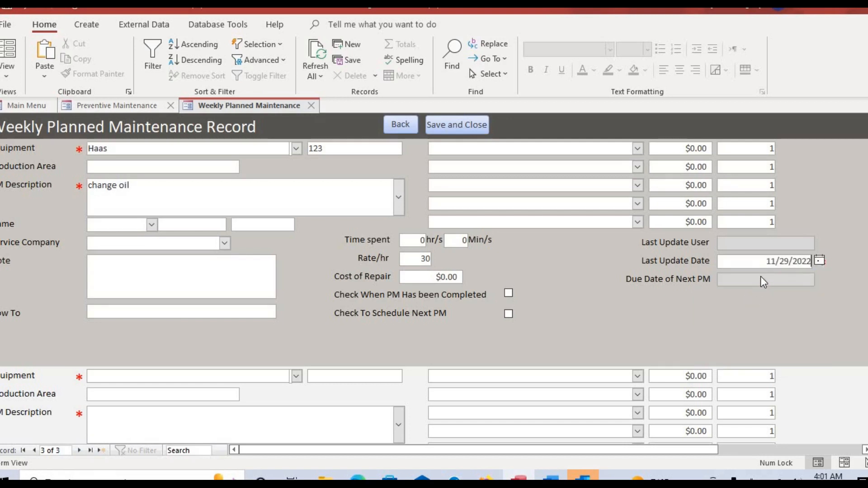
left_click(761, 281)
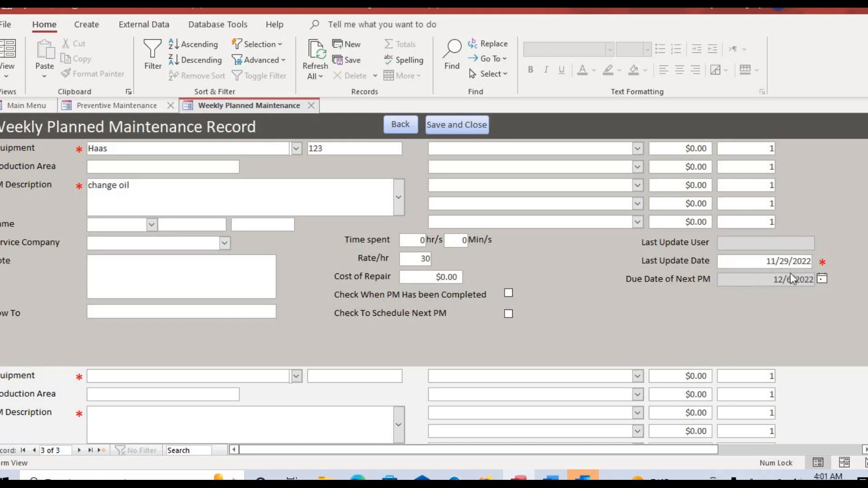
left_click(791, 265)
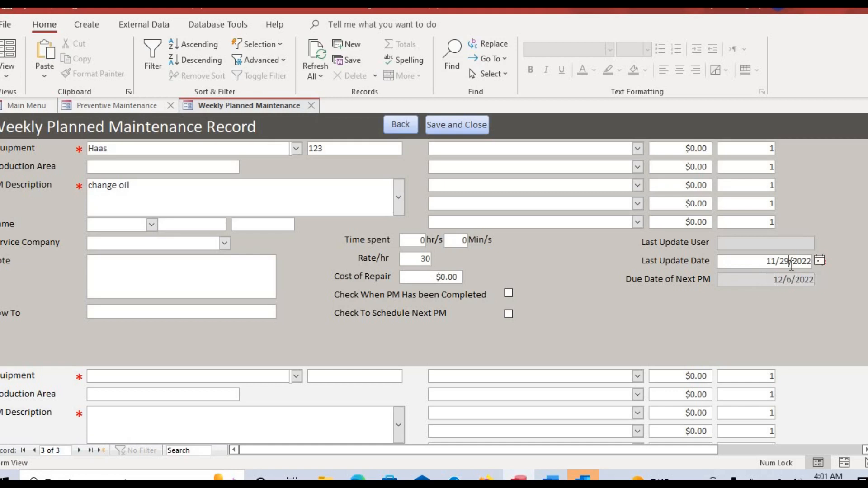
left_click(818, 262)
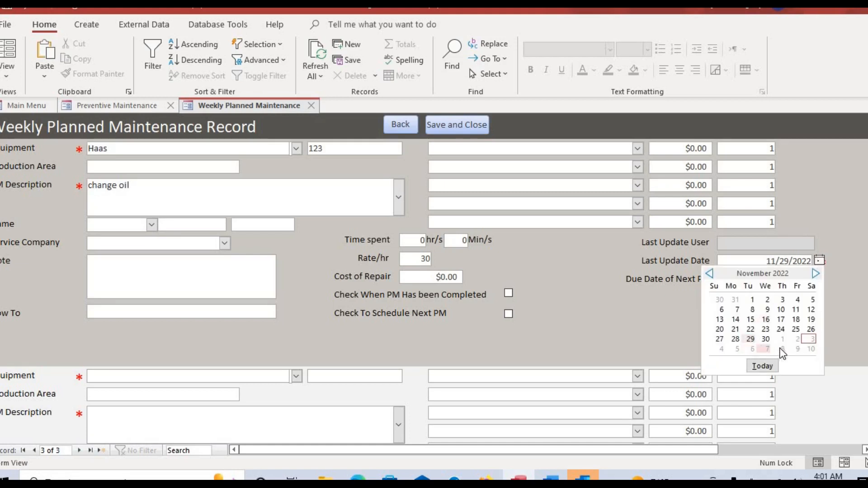
left_click(735, 340)
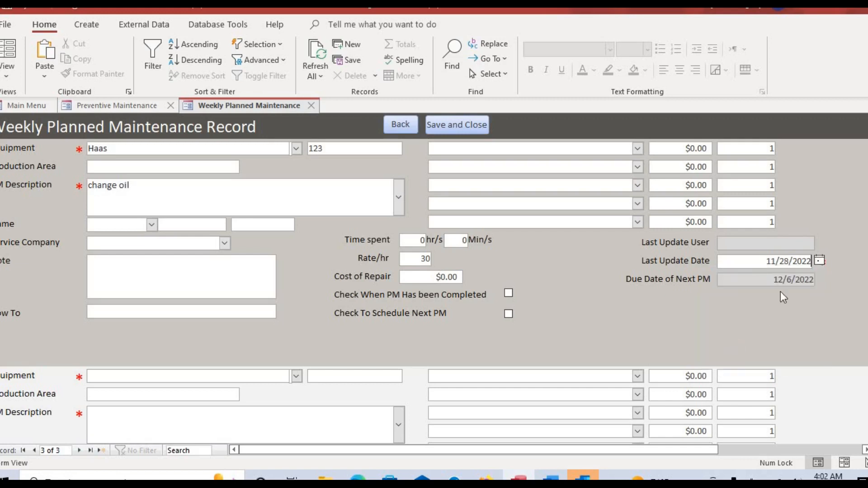
left_click(794, 279)
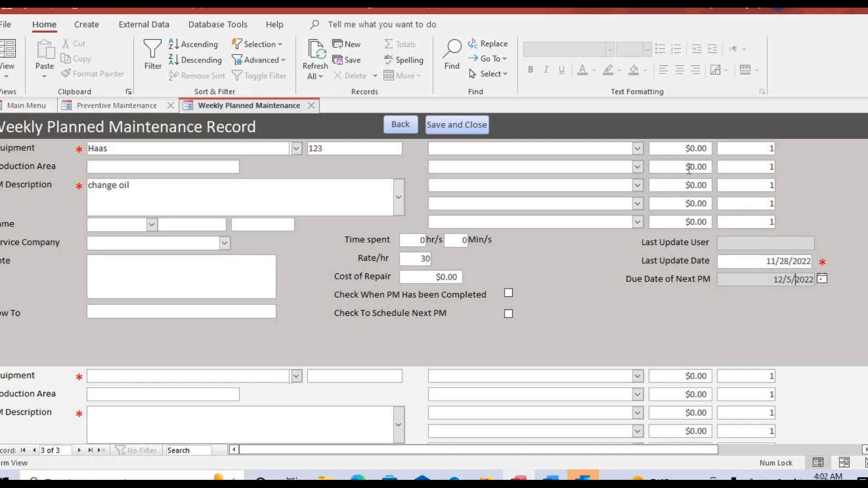
left_click(474, 132)
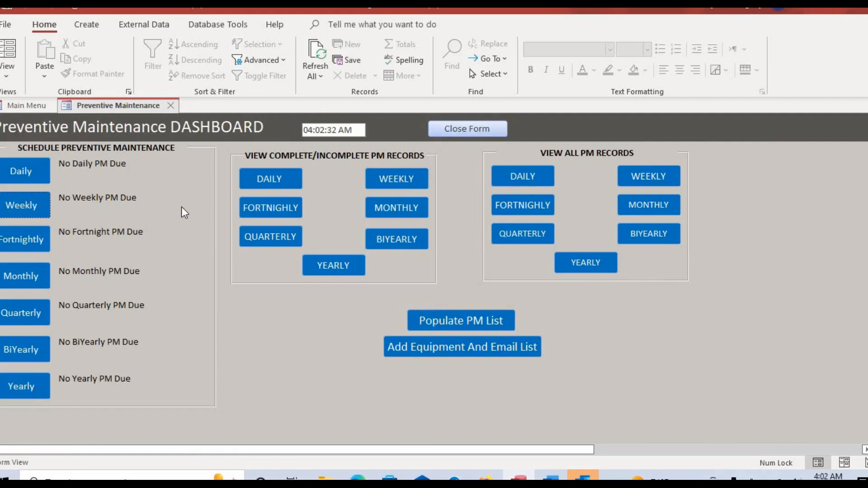
Refresh the Preventive Maintenance dashboard to show 1 weekly PM due, then go to Yahoo Mail.
left_click(468, 129)
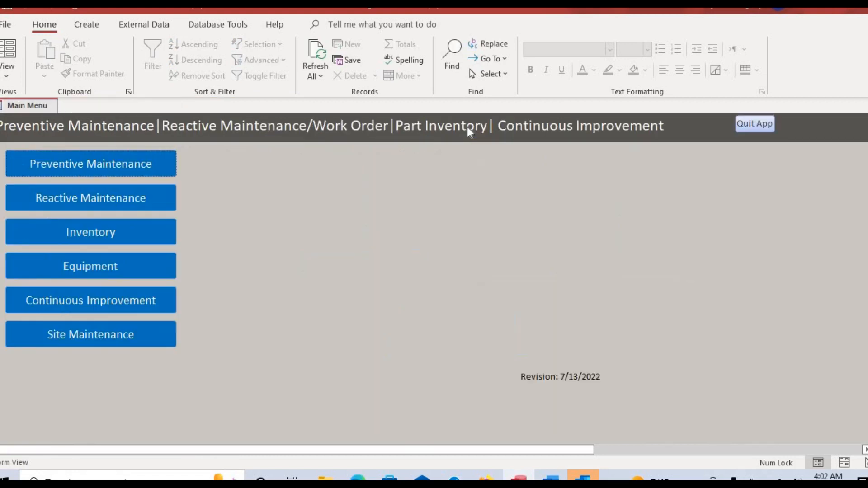
left_click(159, 165)
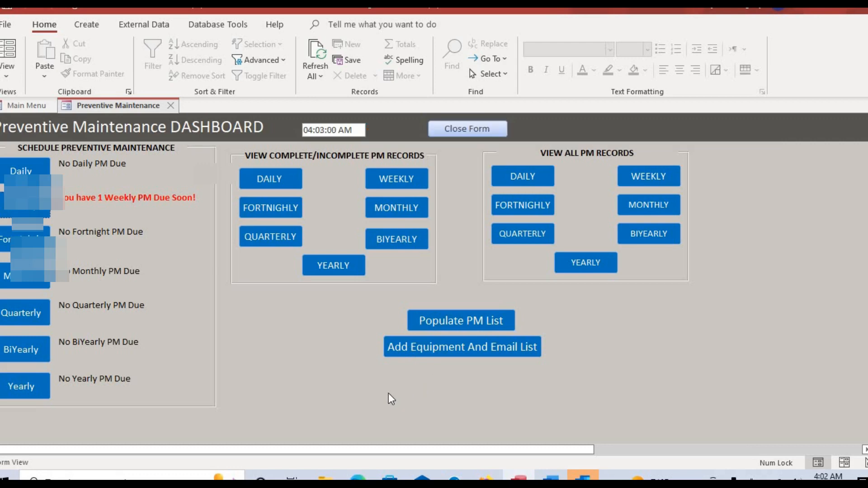
left_click(357, 478)
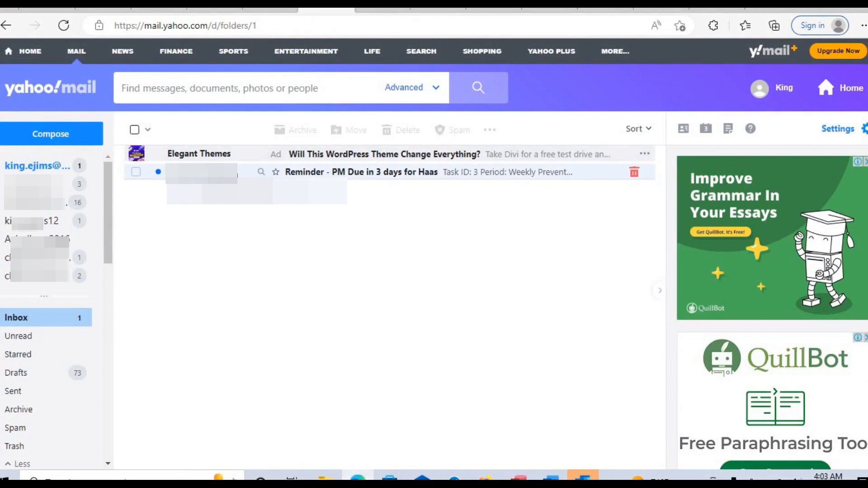
Open the 'Reminder - PM Due in 3 days for Haas' email in the personal folder, then return to Access.
left_click(237, 176)
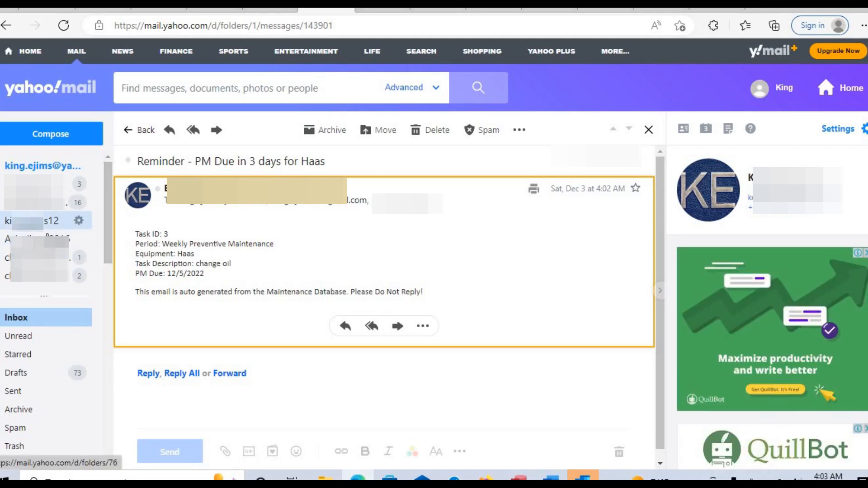
left_click(53, 224)
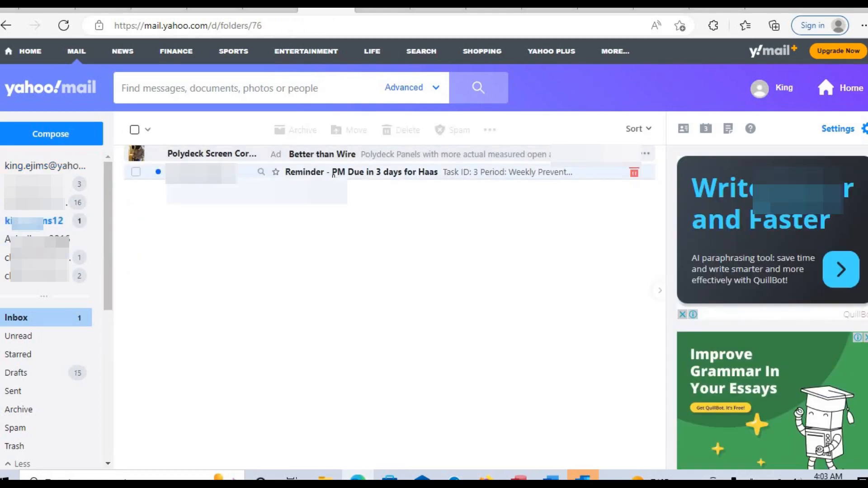
left_click(334, 173)
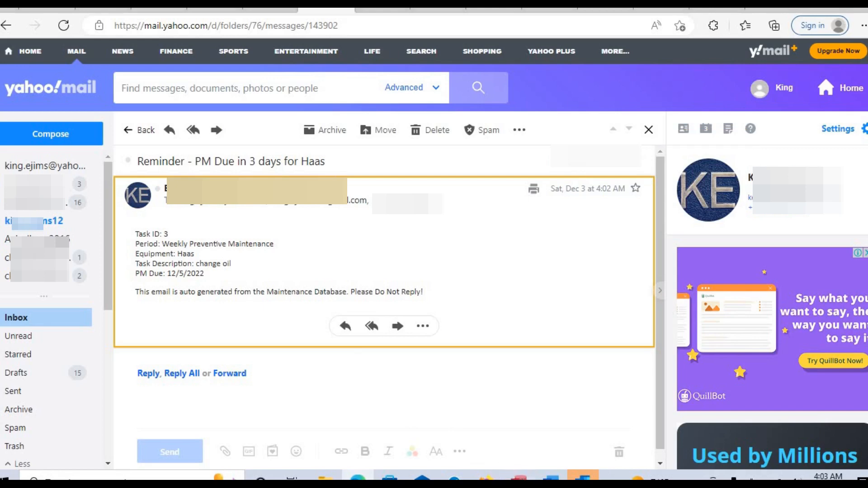
left_click(518, 478)
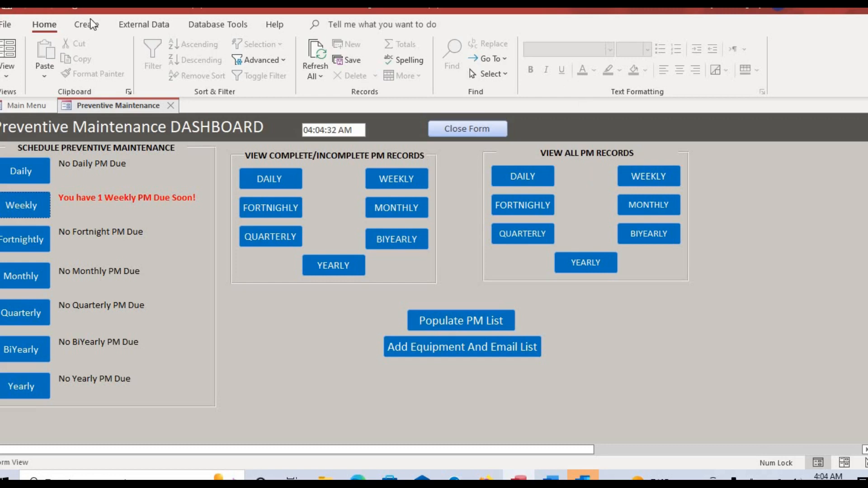
Enable Display Navigation Pane in the Current Database options and confirm with OK.
left_click(12, 28)
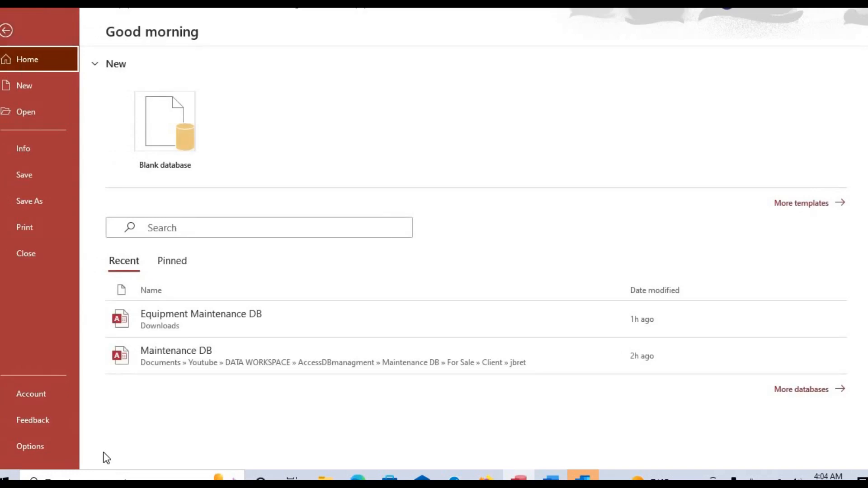
left_click(56, 445)
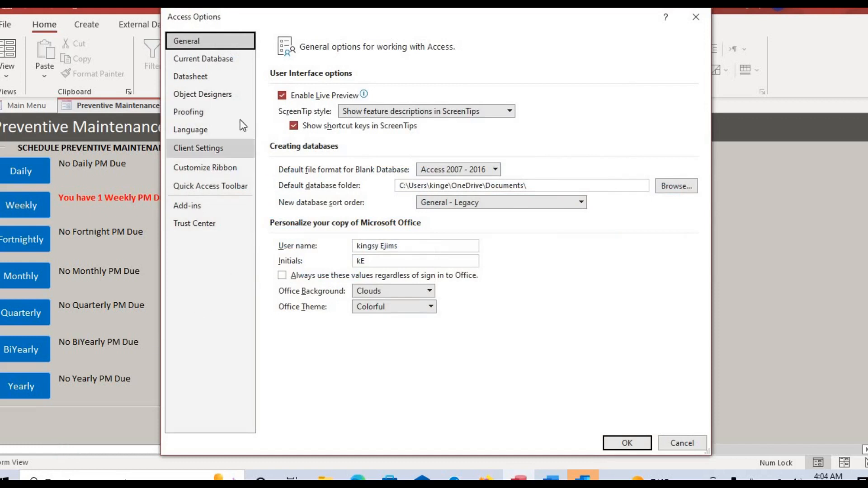
left_click(216, 64)
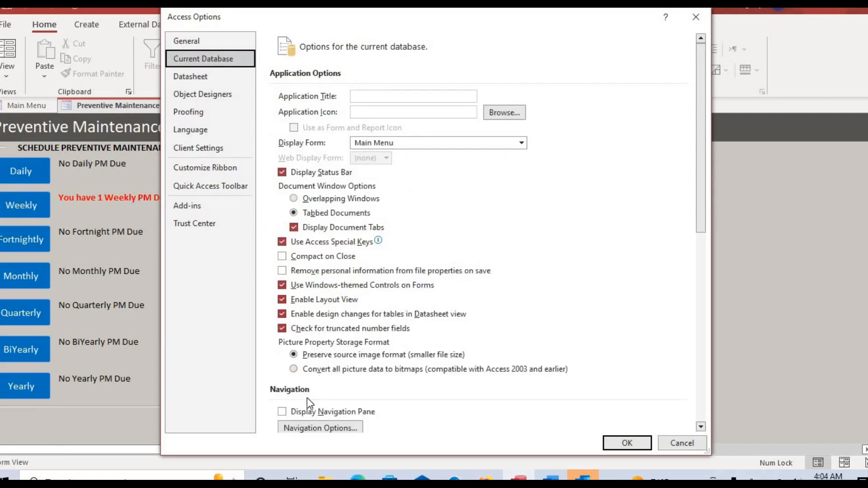
left_click(282, 412)
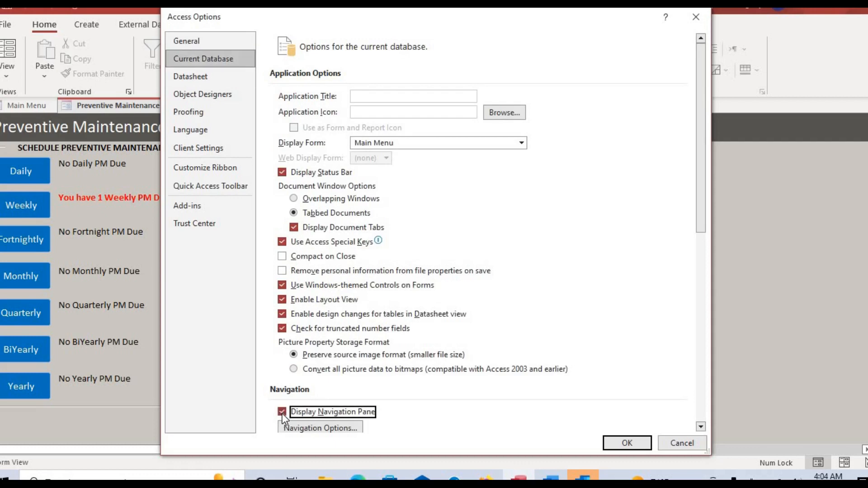
left_click(631, 445)
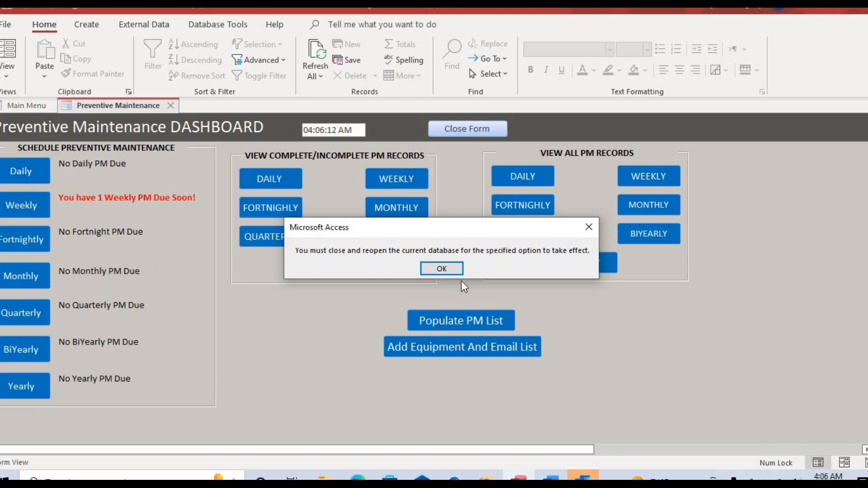
Accept the close-and-reopen notice so the database reloads with its navigation pane.
left_click(452, 271)
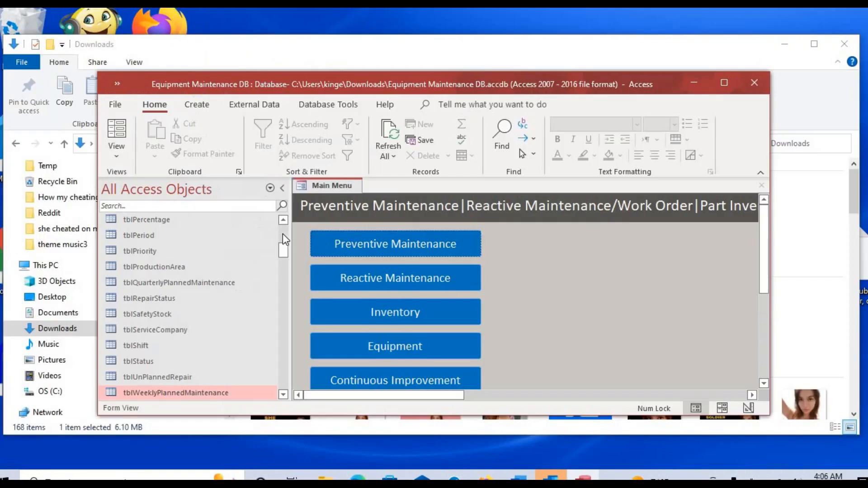
Maximize the Access window and open tblWeeklyPlannedMaintenance from the Navigation Pane.
left_click(720, 86)
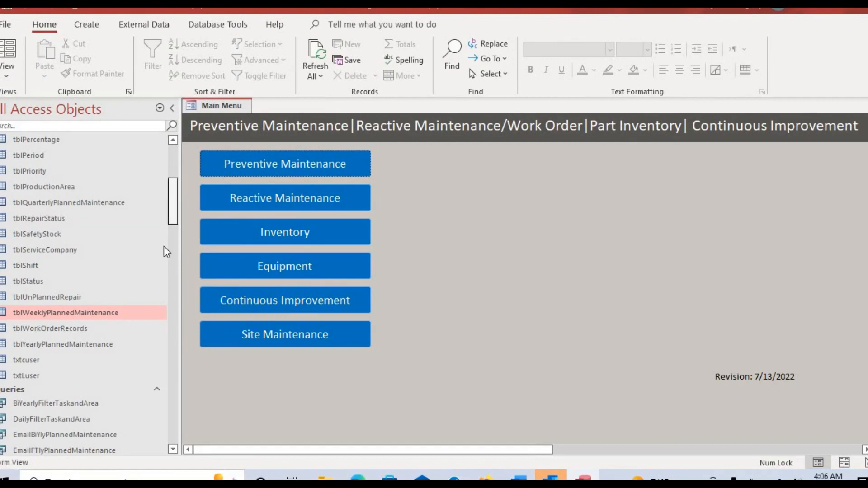
scroll(163, 246, "down", 15)
left_click_drag(161, 308, 183, 172)
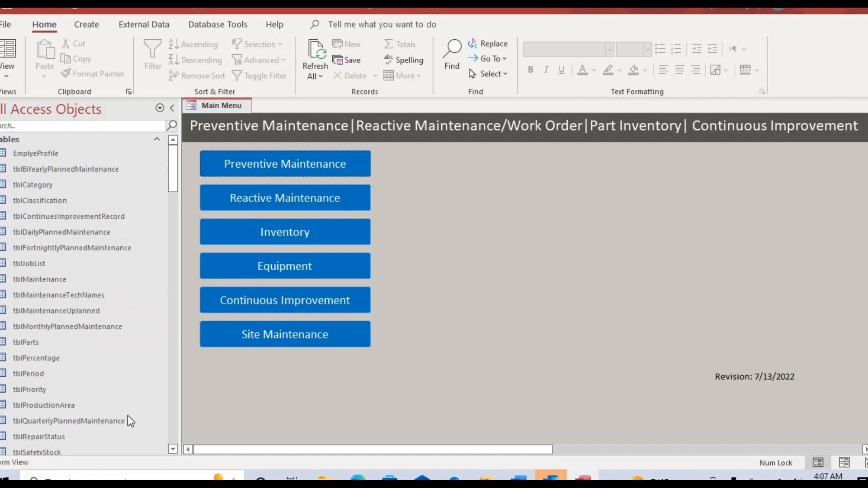
left_click(173, 450)
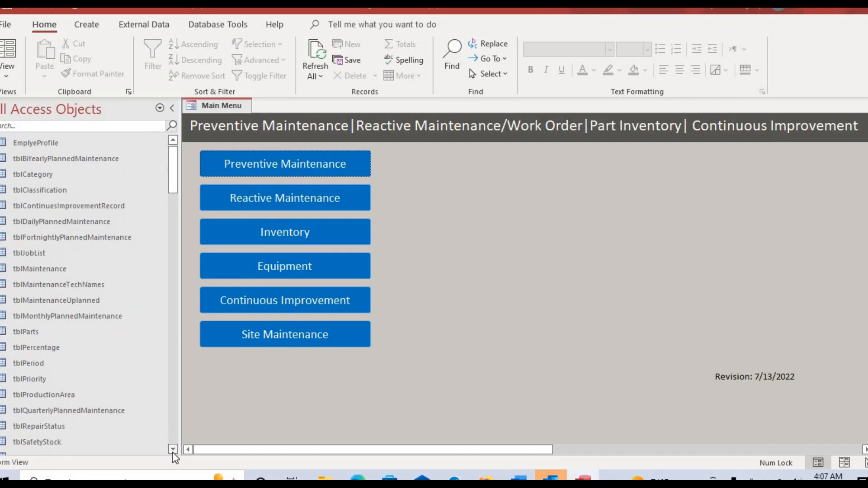
left_click(172, 450)
left_click(172, 450)
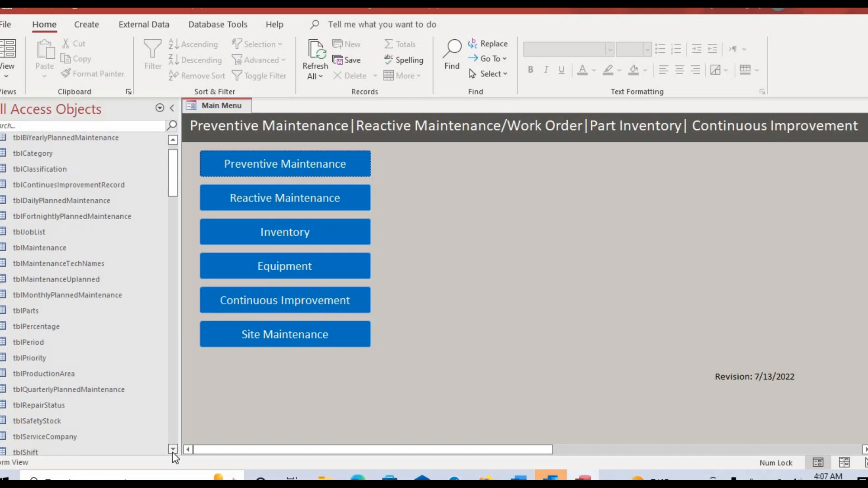
left_click(172, 450)
left_click(172, 450)
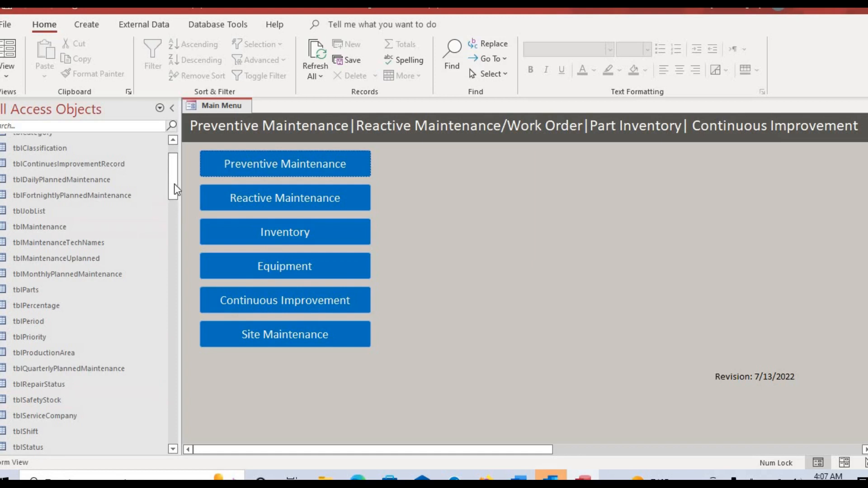
left_click_drag(176, 182, 173, 206)
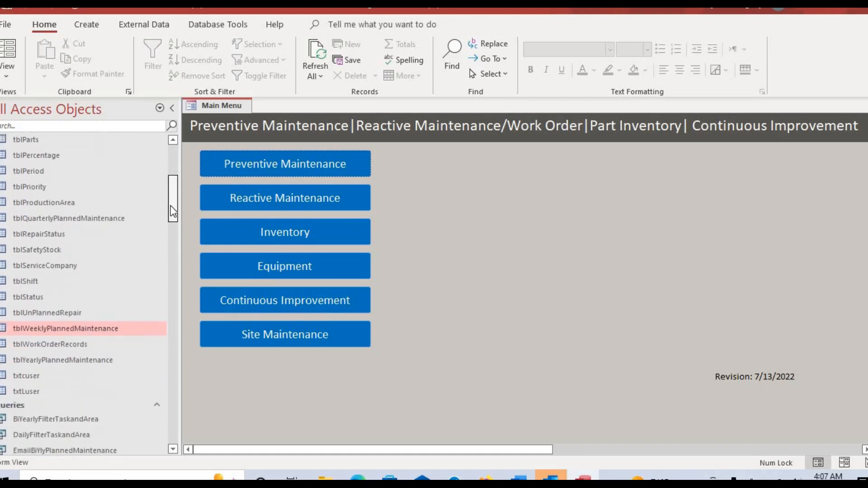
double_click(75, 324)
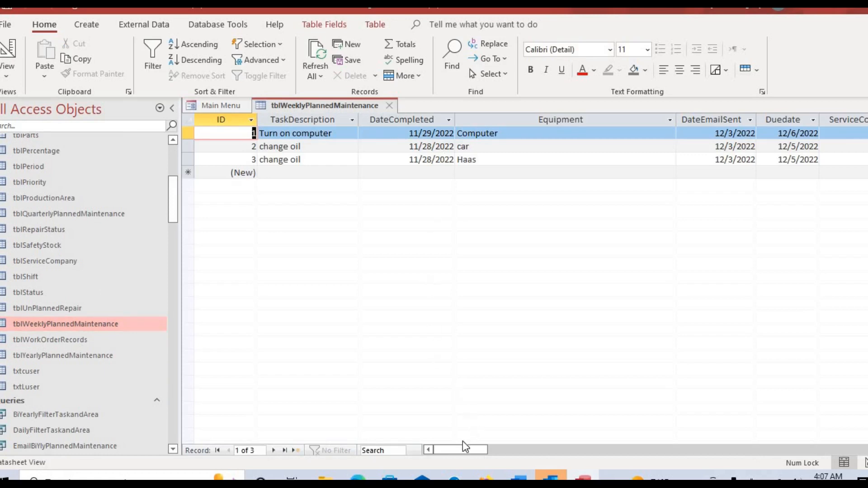
Confirm the Haas change oil record's DateEmailSent reads 12/3/2022, then close tblWeeklyPlannedMaintenance.
left_click_drag(458, 447, 425, 436)
left_click_drag(719, 160, 761, 156)
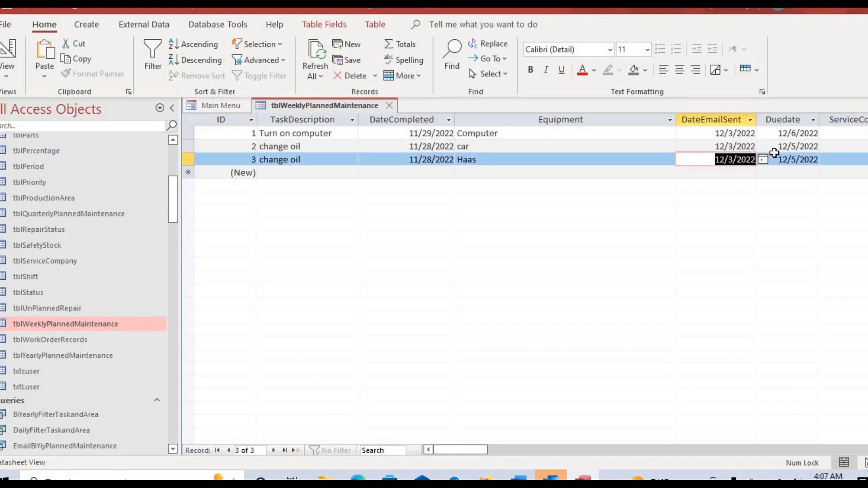
left_click(719, 161)
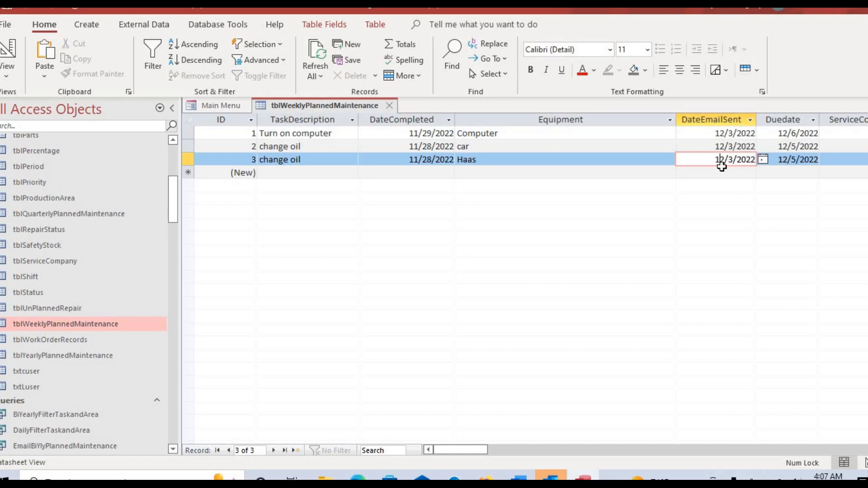
left_click(388, 107)
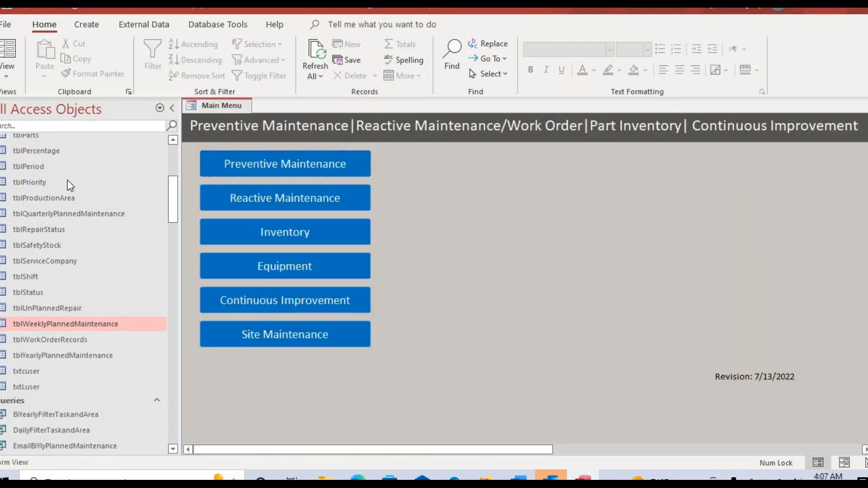
Turn off Display Navigation Pane in Current Database options, accept the reopen notice, and maximize the window.
left_click(10, 24)
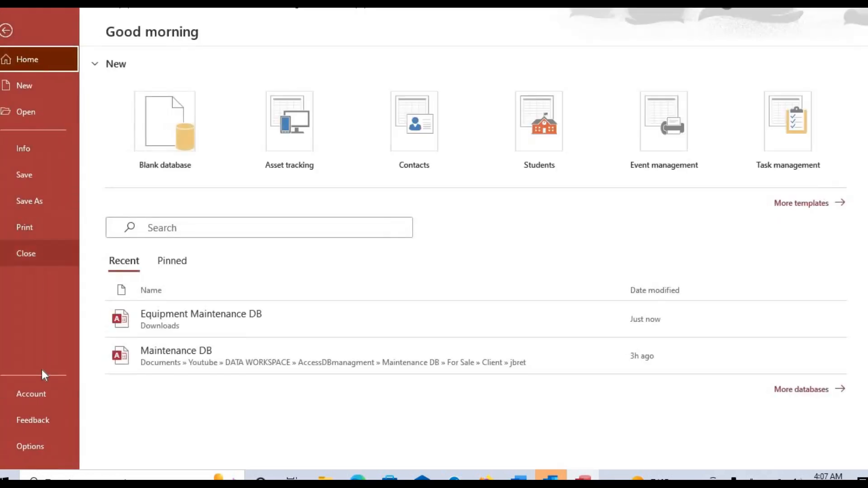
left_click(46, 445)
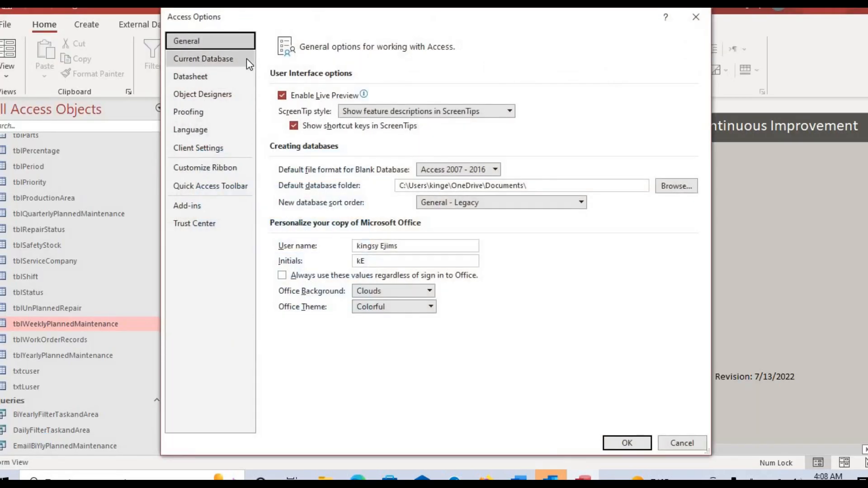
left_click(245, 59)
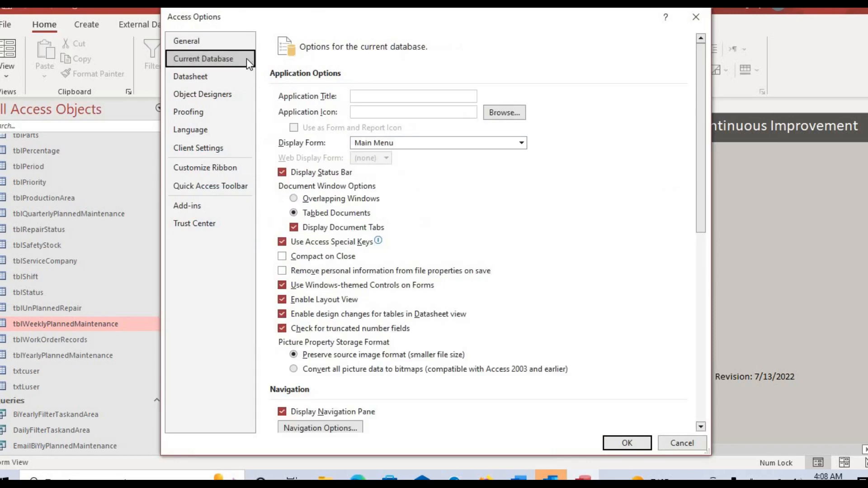
left_click(286, 411)
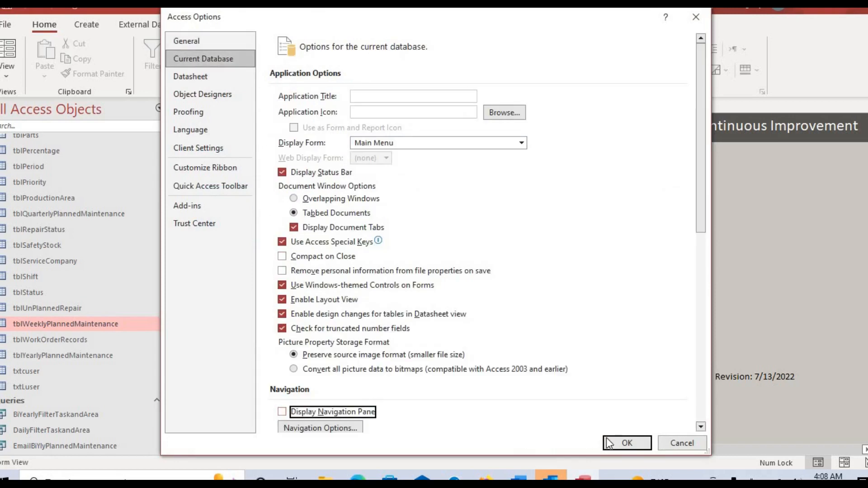
left_click(627, 443)
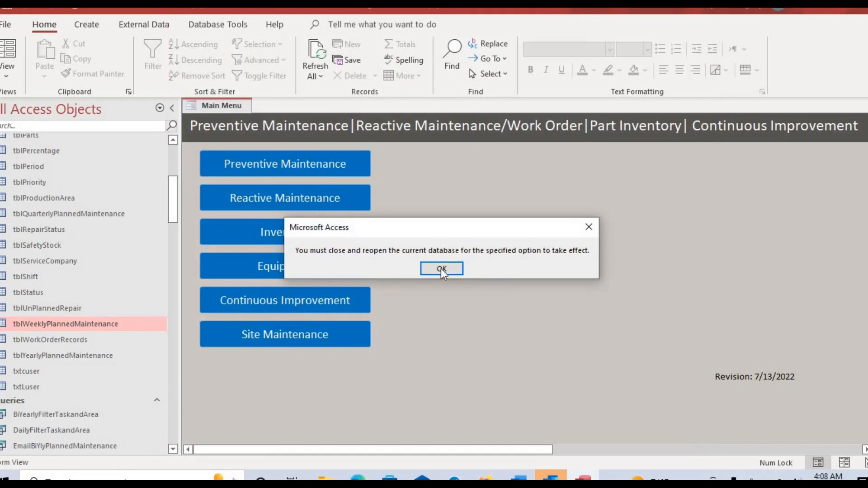
left_click(442, 269)
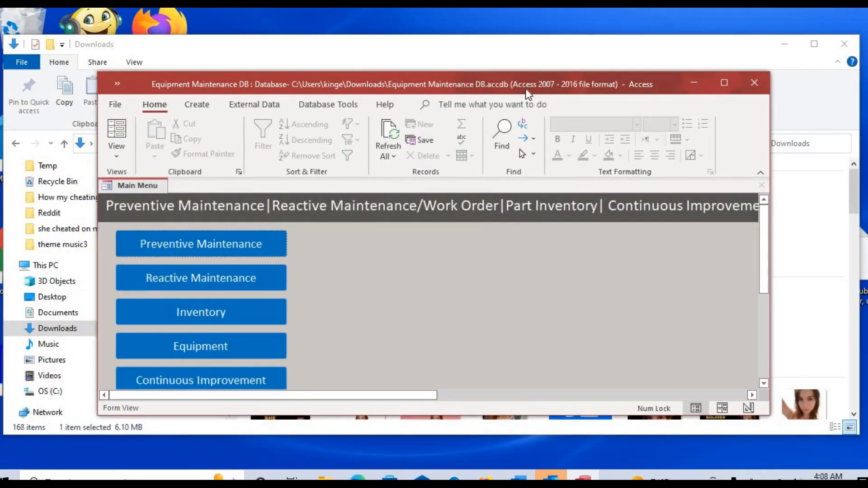
left_click(720, 79)
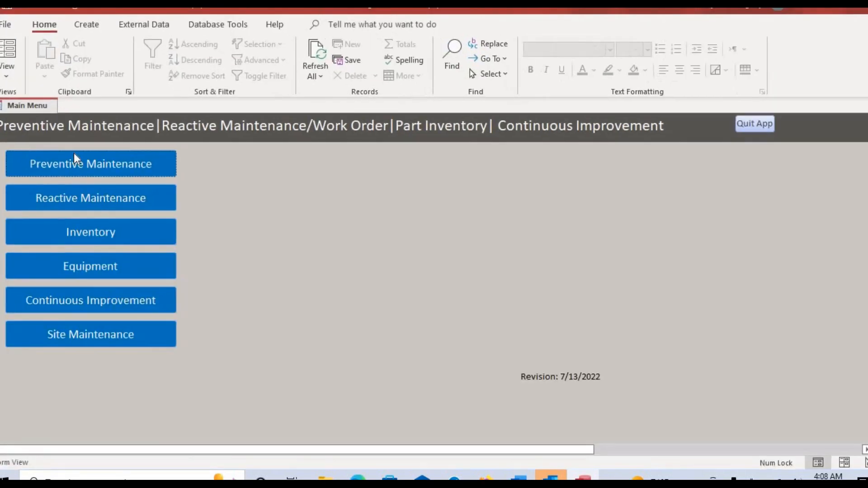